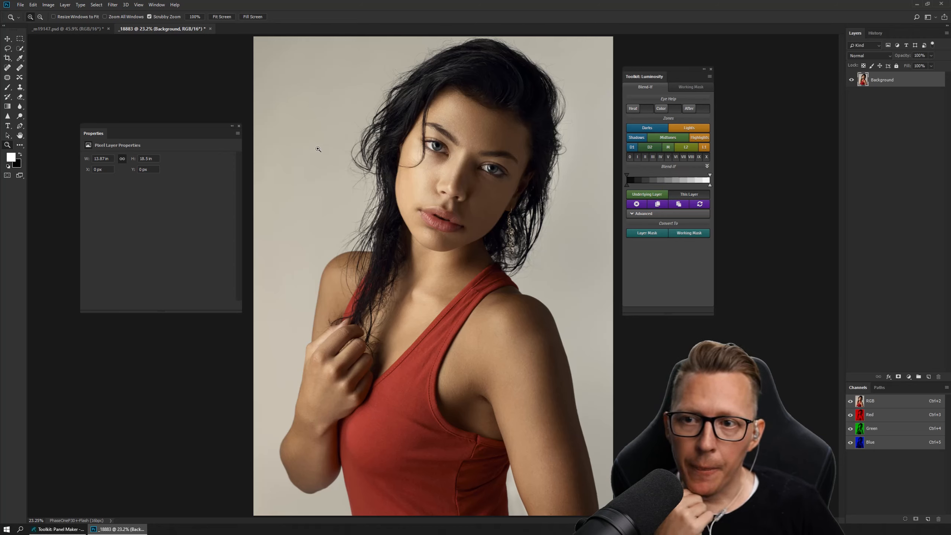
- Open the Toolkit: Color Wheels extension, place it beside the Luminosity panel to examine it, and close it
{"action": "left_click", "coordinate": [156, 5]}
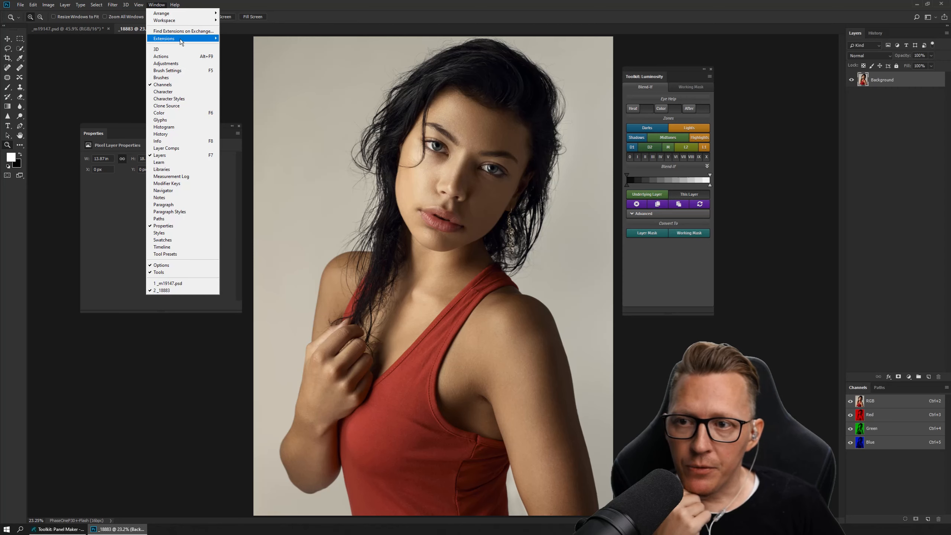
{"action": "mouse_move", "coordinate": [180, 39]}
{"action": "left_click", "coordinate": [262, 88]}
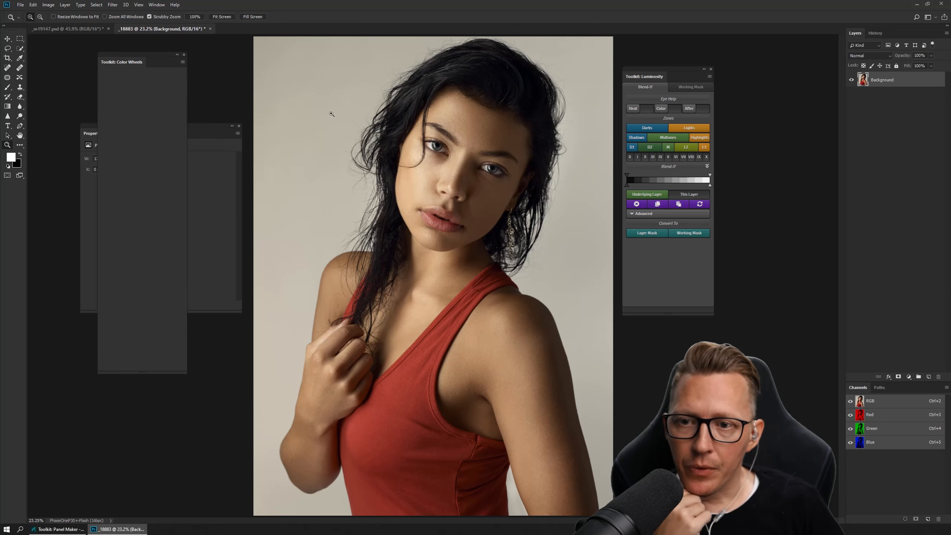
{"action": "left_click_drag", "start_coordinate": [122, 59], "coordinate": [756, 57]}
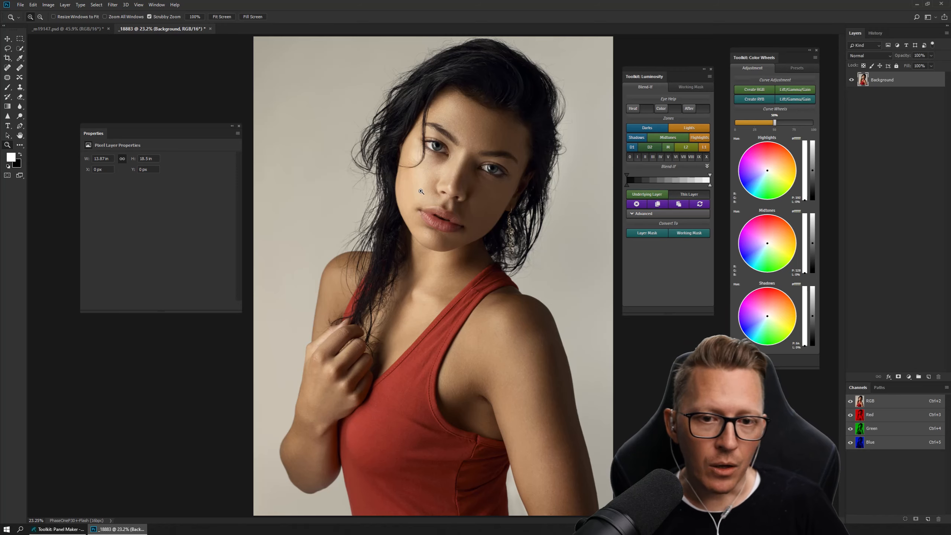
{"action": "left_click", "coordinate": [817, 50]}
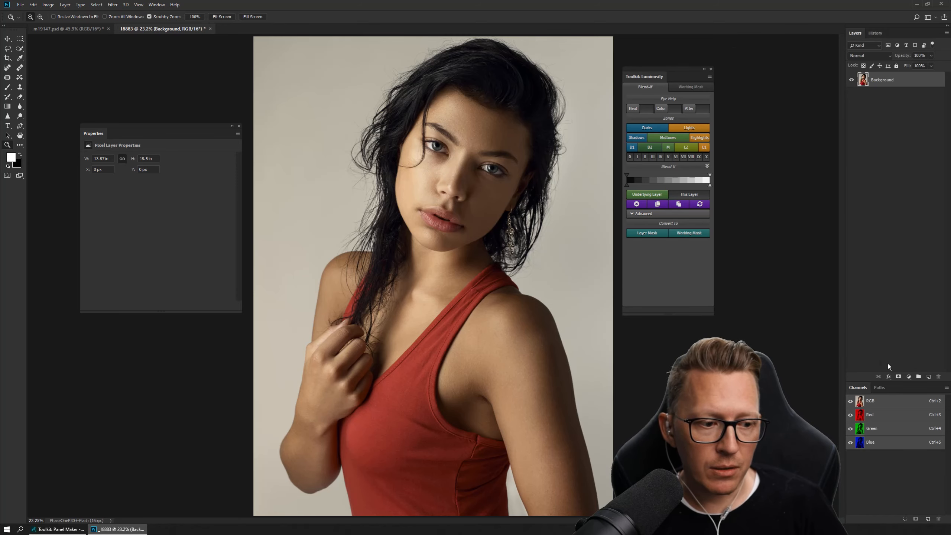
- Add a Curves adjustment layer and brighten the portrait by raising the RGB curve at input 188 to output 209
{"action": "left_click", "coordinate": [909, 376]}
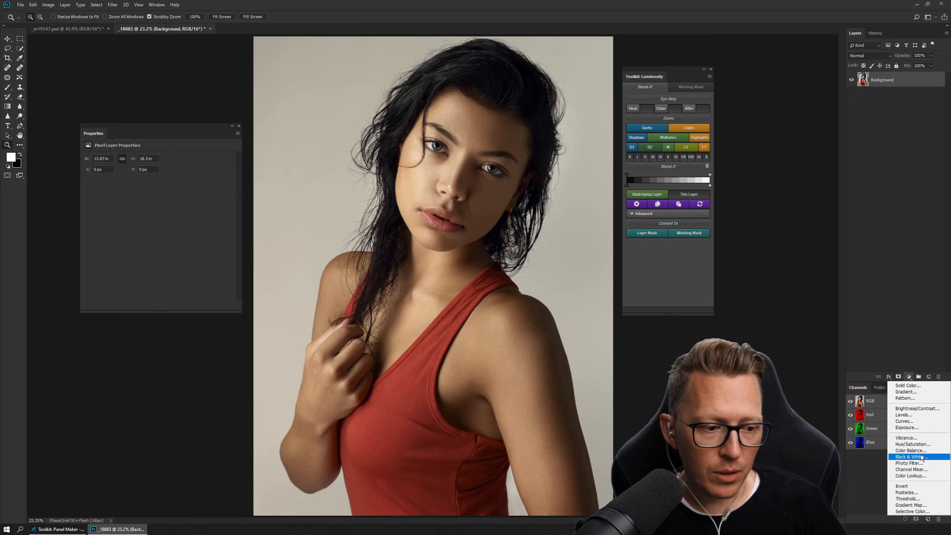
{"action": "left_click", "coordinate": [905, 421]}
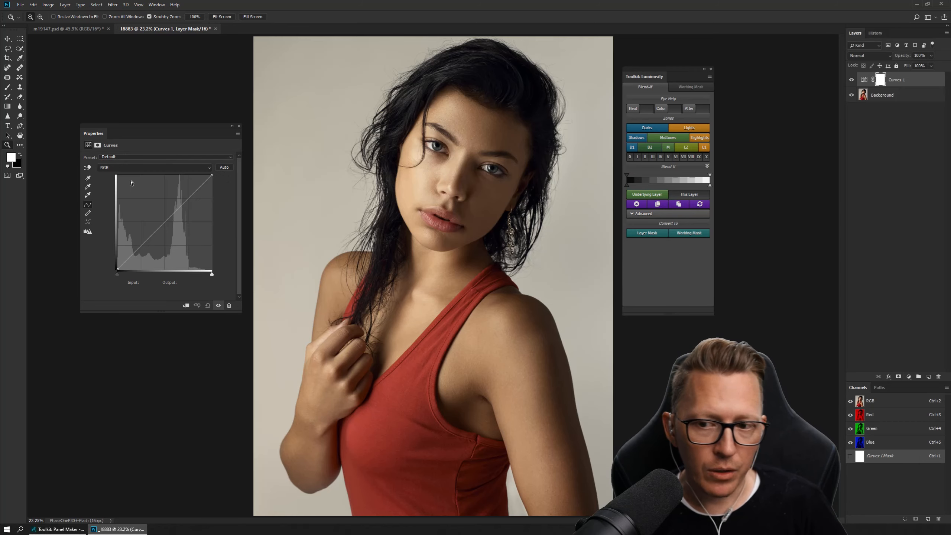
{"action": "left_click_drag", "start_coordinate": [84, 138], "coordinate": [245, 98]}
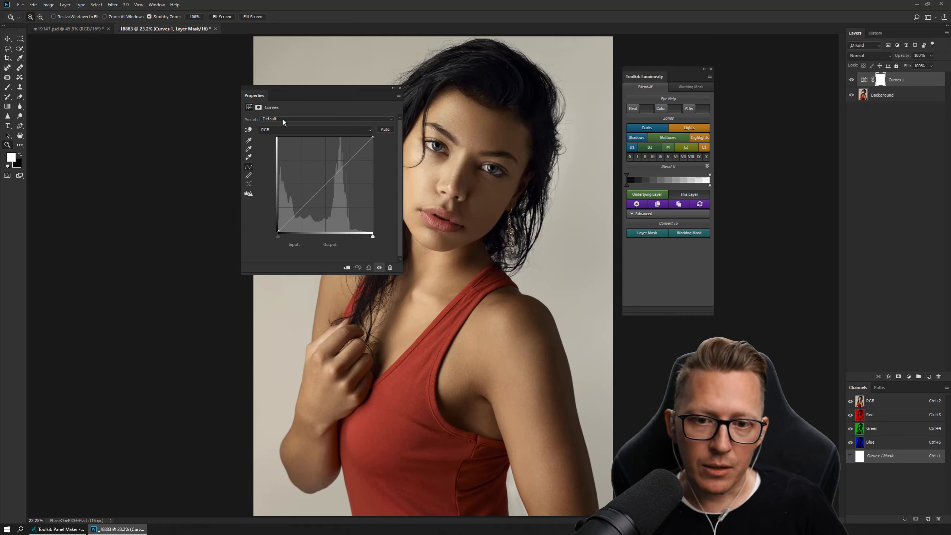
{"action": "left_click_drag", "start_coordinate": [258, 98], "coordinate": [187, 103]}
{"action": "left_click", "coordinate": [177, 134]}
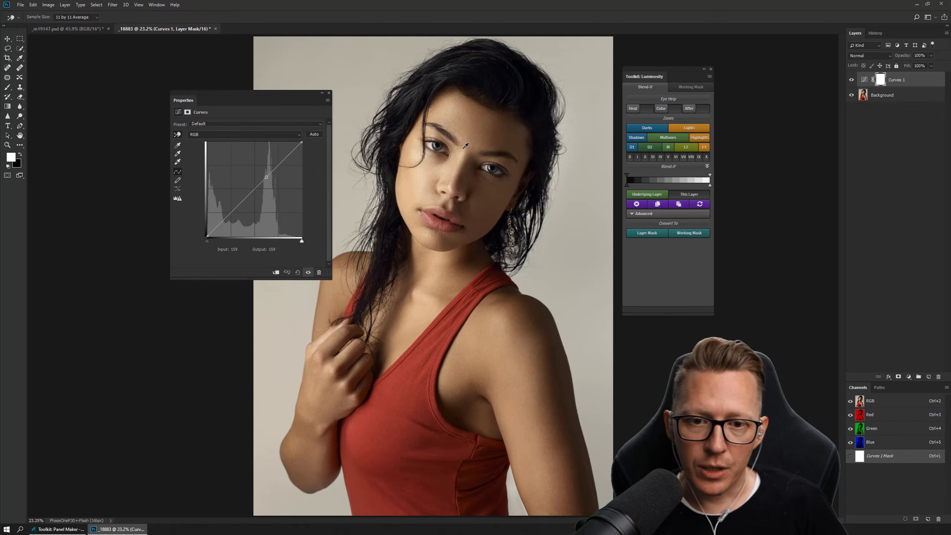
{"action": "left_click_drag", "start_coordinate": [429, 167], "coordinate": [426, 168]}
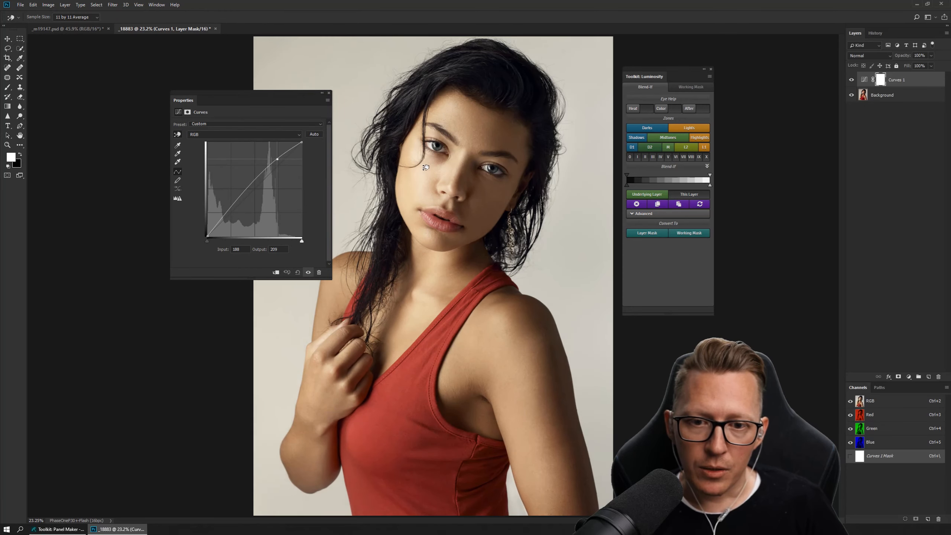
- Raise the Red channel curve at input 137 to output 175 and close the curve settings
{"action": "left_click", "coordinate": [247, 135]}
{"action": "left_click", "coordinate": [229, 143]}
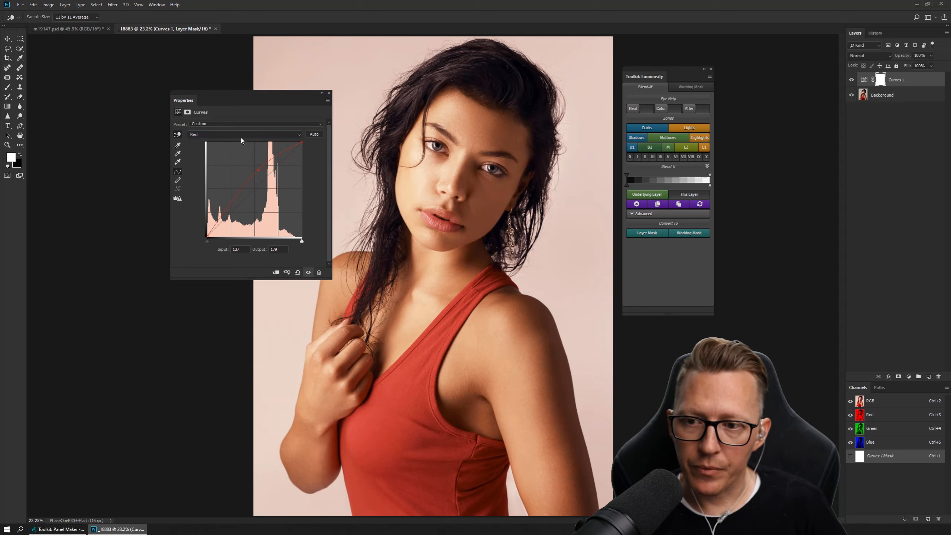
{"action": "left_click", "coordinate": [330, 94]}
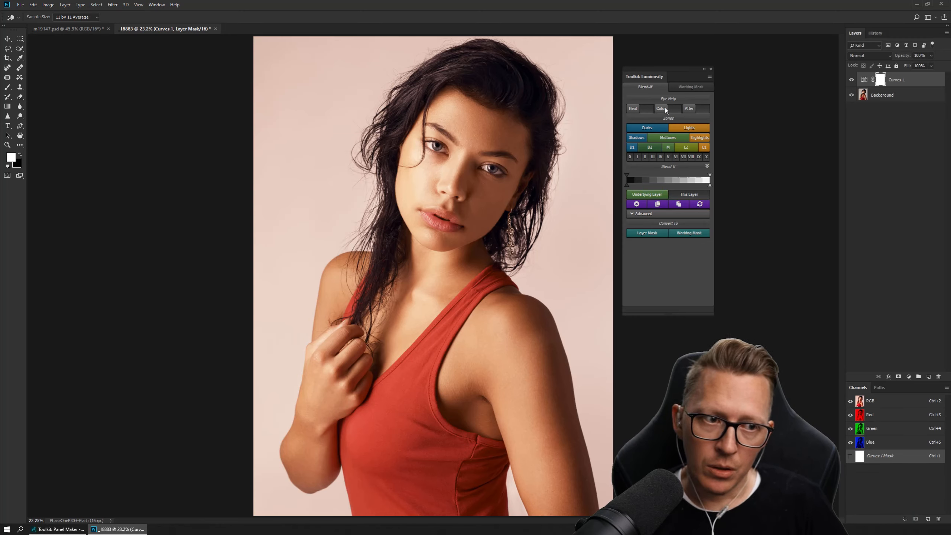
- Reopen the Curves 1 settings, keep the RGB black point at 0, and lower the midtones to input 119, output 120
{"action": "double_click", "coordinate": [865, 80]}
{"action": "key", "text": "z"}
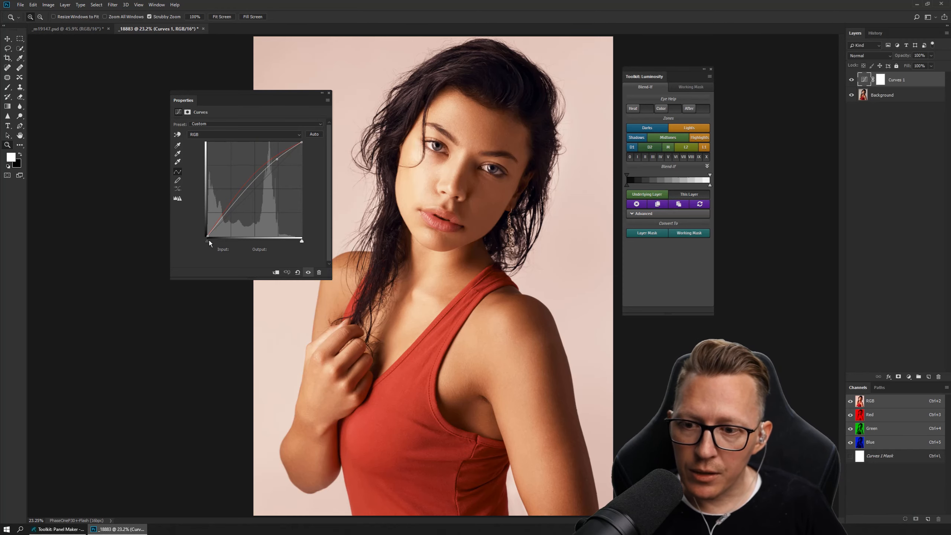
{"action": "mouse_move", "coordinate": [208, 240]}
{"action": "left_mouse_down"}
{"action": "mouse_move", "coordinate": [242, 242]}
{"action": "mouse_move", "coordinate": [204, 242]}
{"action": "left_mouse_up"}
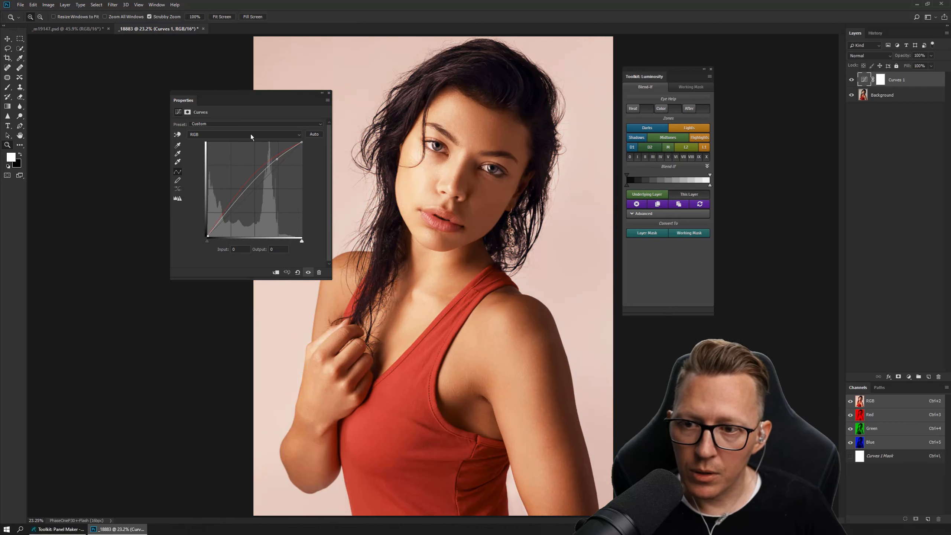
{"action": "left_click", "coordinate": [330, 94]}
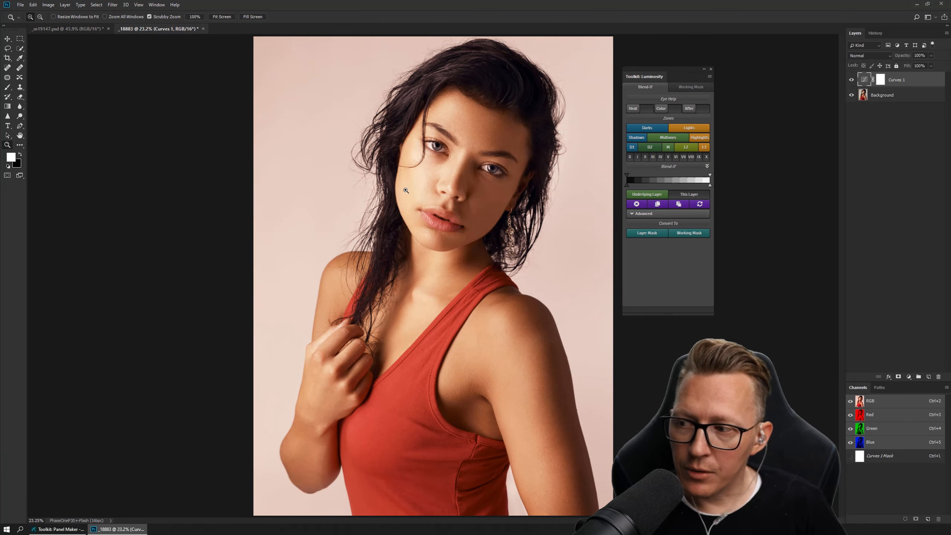
{"action": "double_click", "coordinate": [864, 80]}
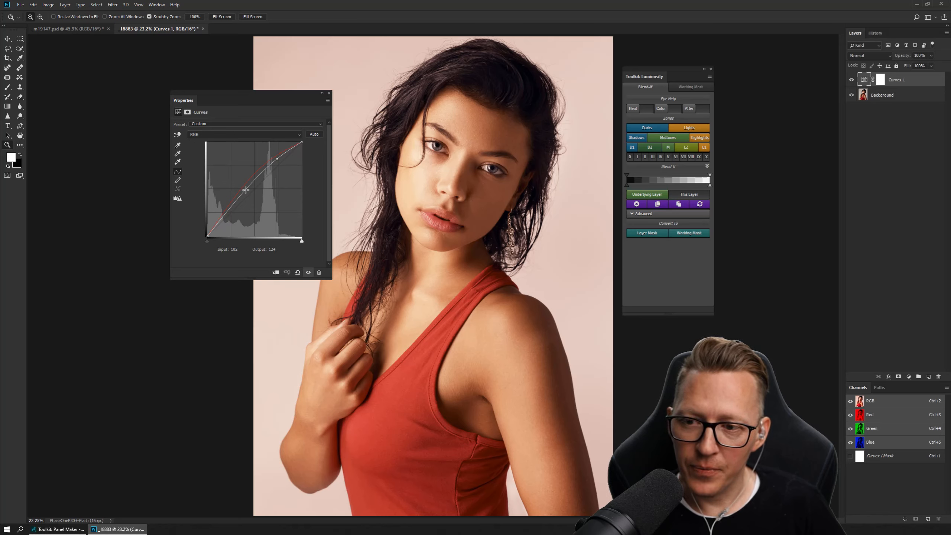
{"action": "left_click_drag", "start_coordinate": [246, 190], "coordinate": [251, 192]}
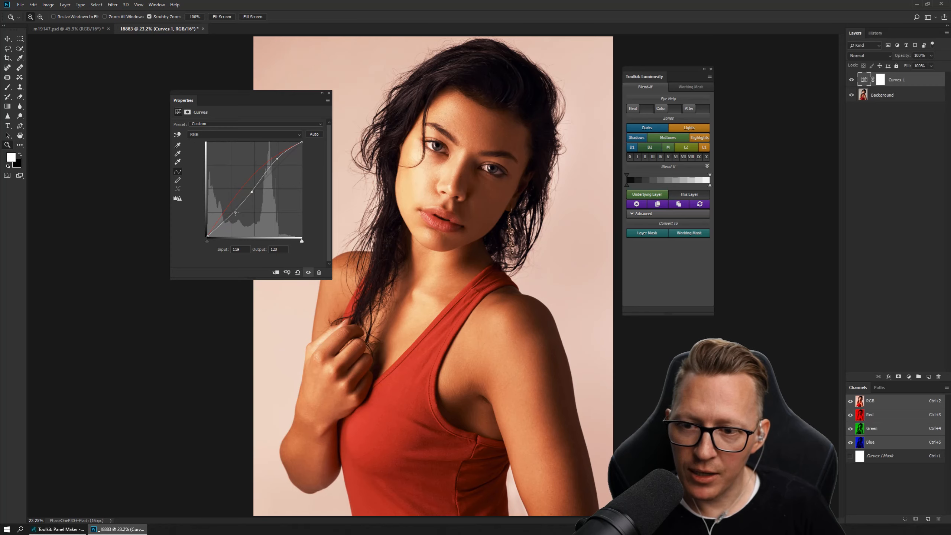
- Try a shadow point on the Red channel curve, ending at input 68, output 103, and delete the Curves 1 layer
{"action": "left_click", "coordinate": [251, 134]}
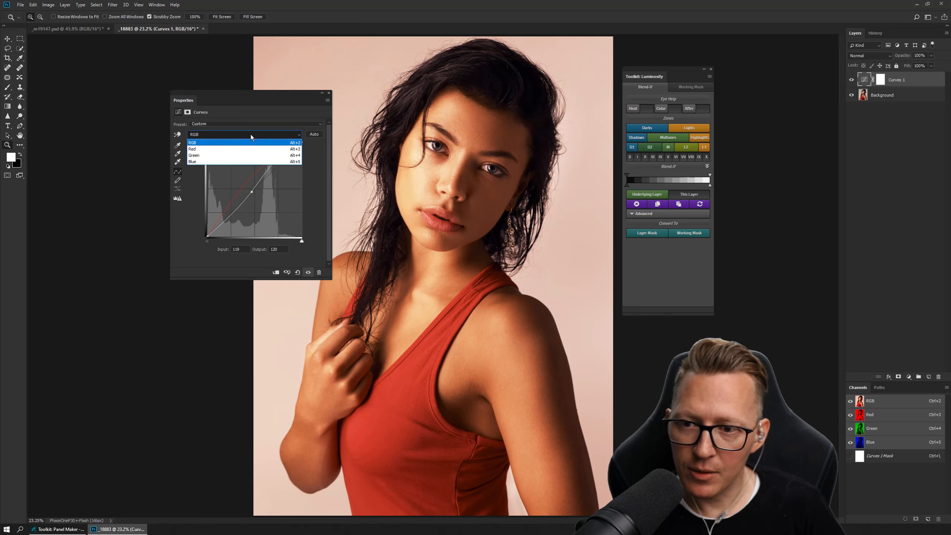
{"action": "left_click", "coordinate": [239, 150]}
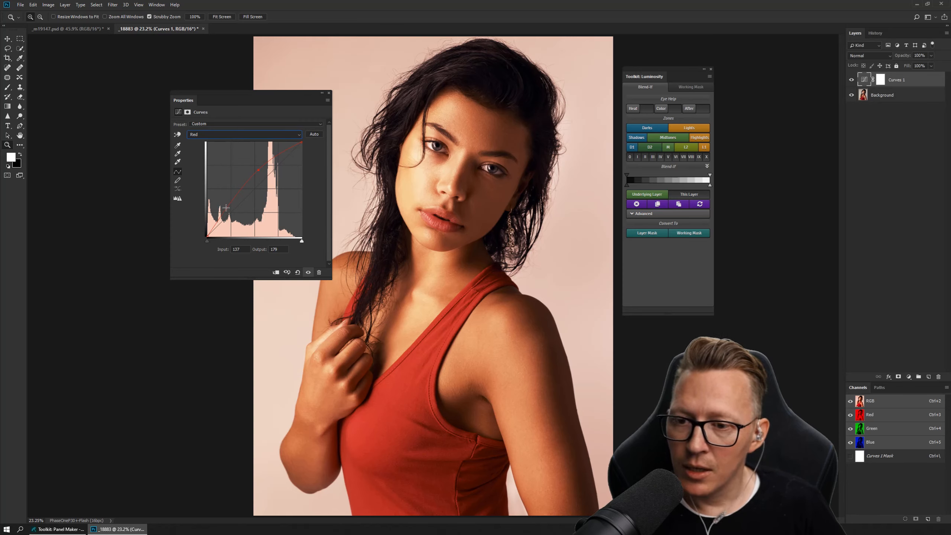
{"action": "left_click_drag", "start_coordinate": [228, 207], "coordinate": [234, 210]}
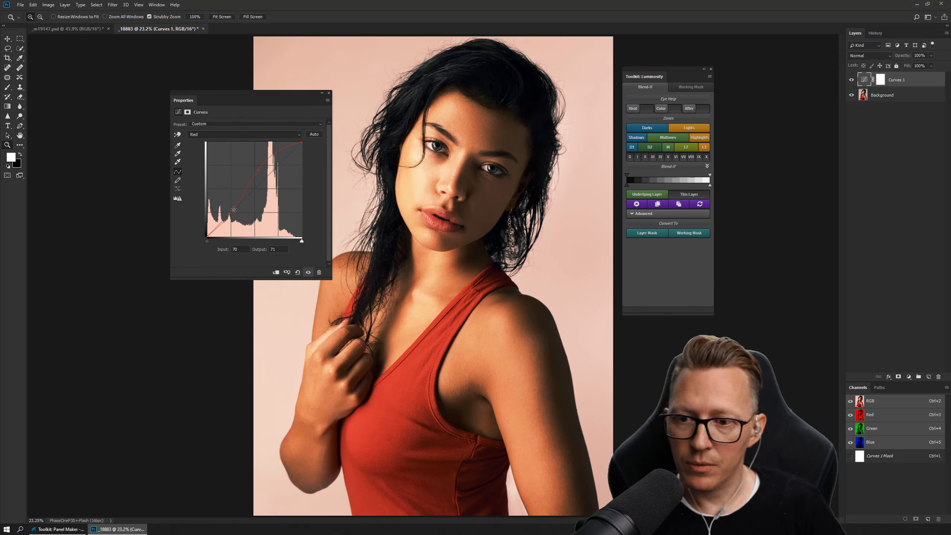
{"action": "mouse_move", "coordinate": [234, 211]}
{"action": "left_mouse_down"}
{"action": "mouse_move", "coordinate": [219, 193]}
{"action": "mouse_move", "coordinate": [254, 206]}
{"action": "mouse_move", "coordinate": [222, 188]}
{"action": "mouse_move", "coordinate": [232, 198]}
{"action": "left_mouse_up"}
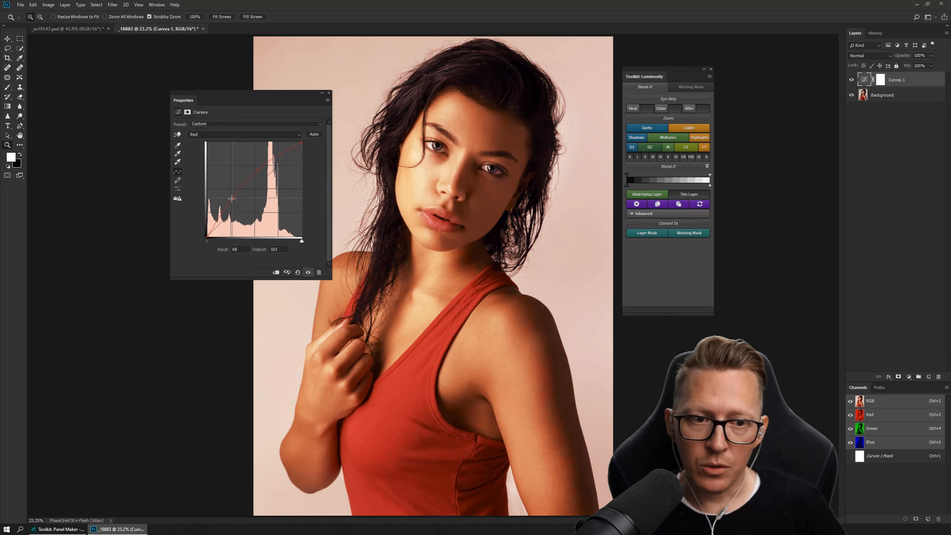
{"action": "left_click", "coordinate": [328, 93]}
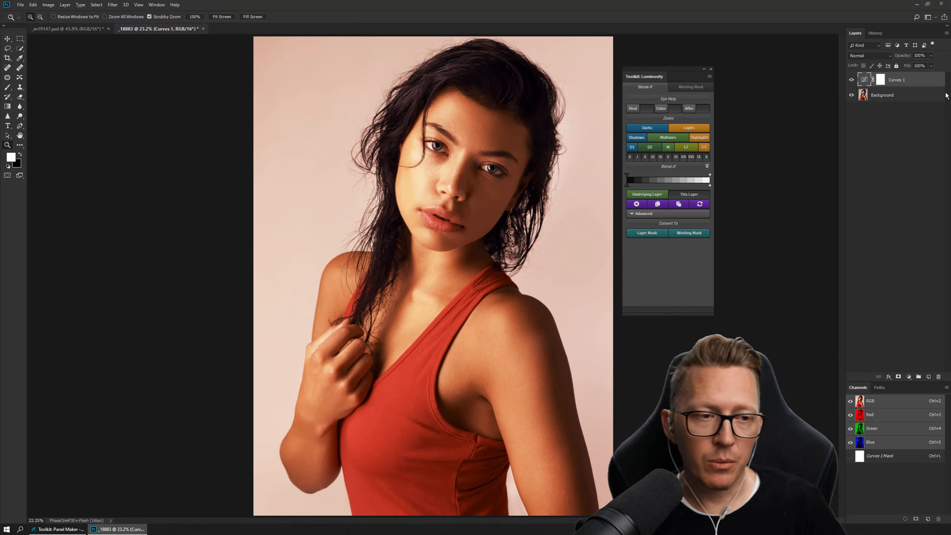
{"action": "left_click_drag", "start_coordinate": [924, 83], "coordinate": [939, 376]}
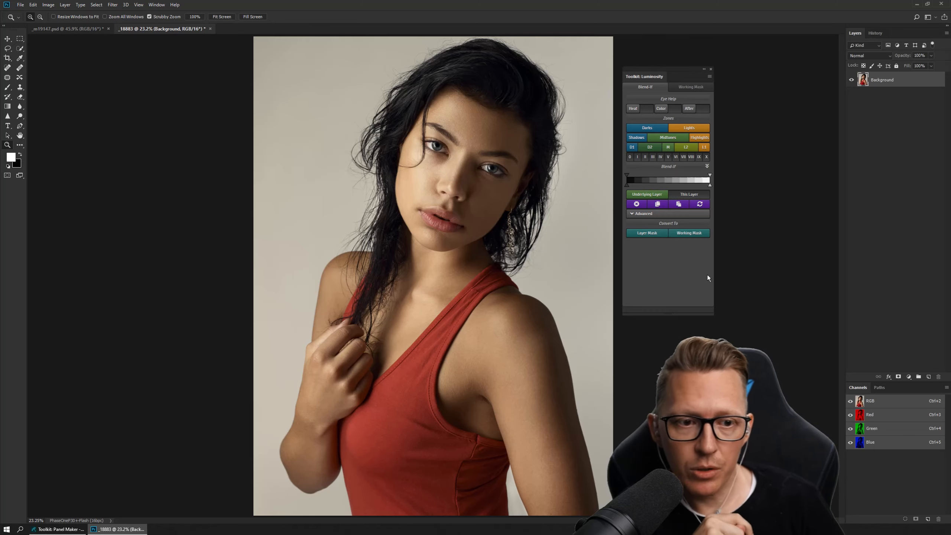
- Add a new Curves adjustment layer and darken the tone sampled from the red top, input 71 to output 42
{"action": "left_click", "coordinate": [908, 377]}
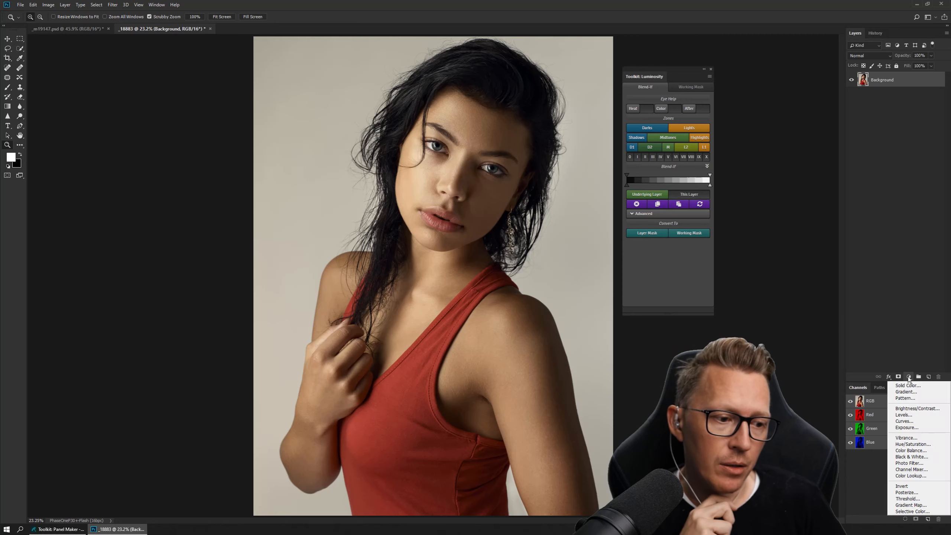
{"action": "left_click", "coordinate": [912, 421]}
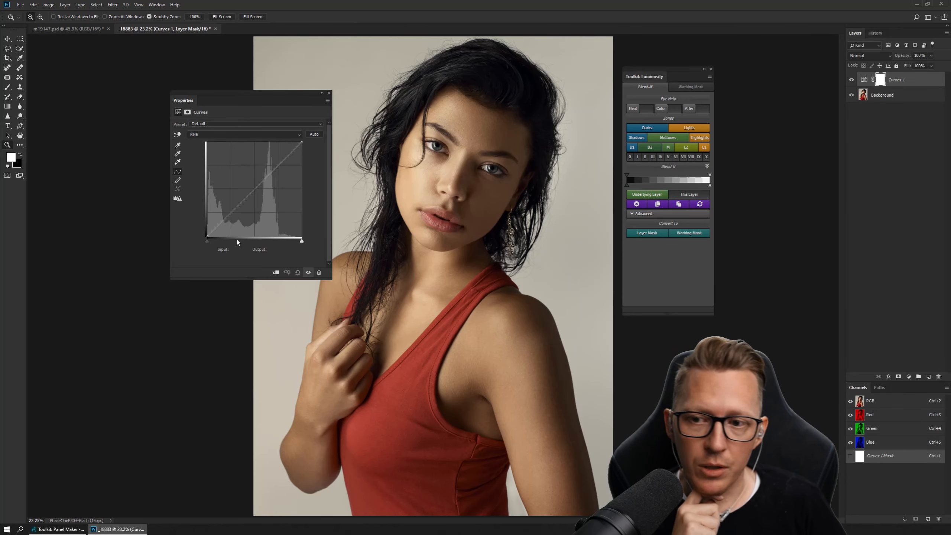
{"action": "left_click", "coordinate": [178, 135]}
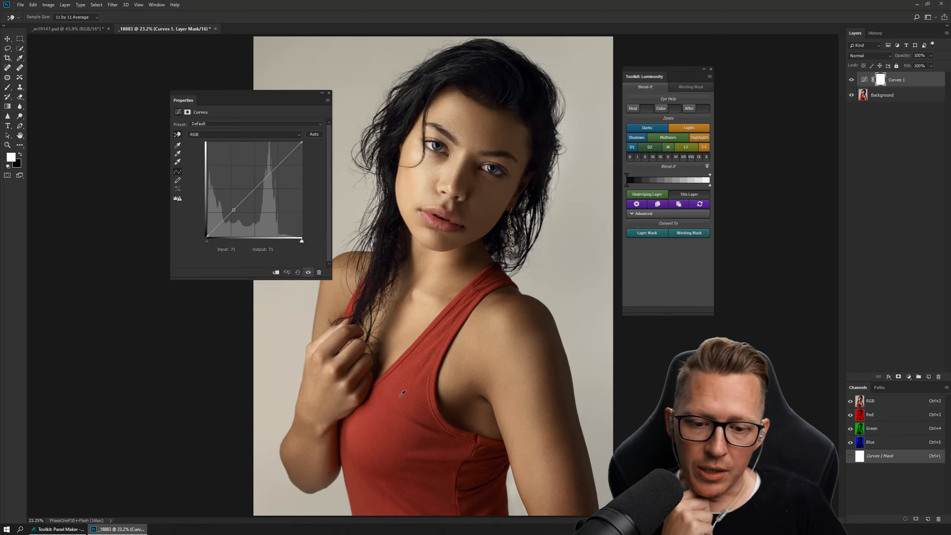
{"action": "left_click_drag", "start_coordinate": [402, 394], "coordinate": [402, 406]}
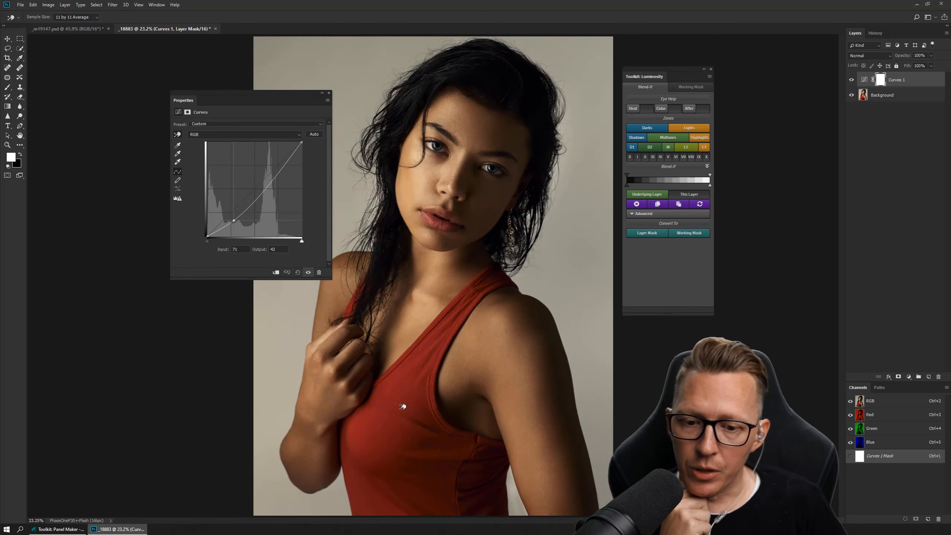
{"action": "left_click", "coordinate": [329, 93]}
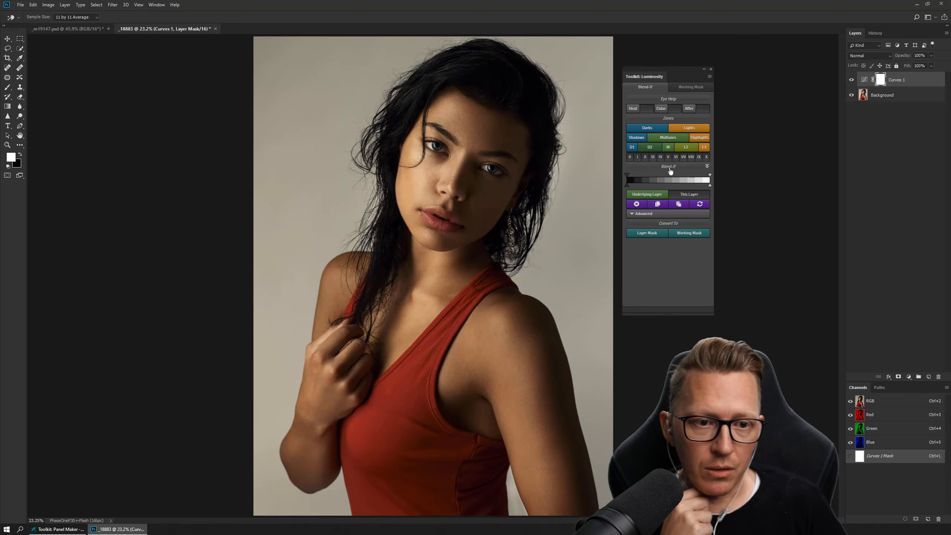
- Restrict the Curves layer to the darks with a feathered Underlying Layer Blend If, checking the range with the Color overlay and turning it off
{"action": "left_click", "coordinate": [663, 108]}
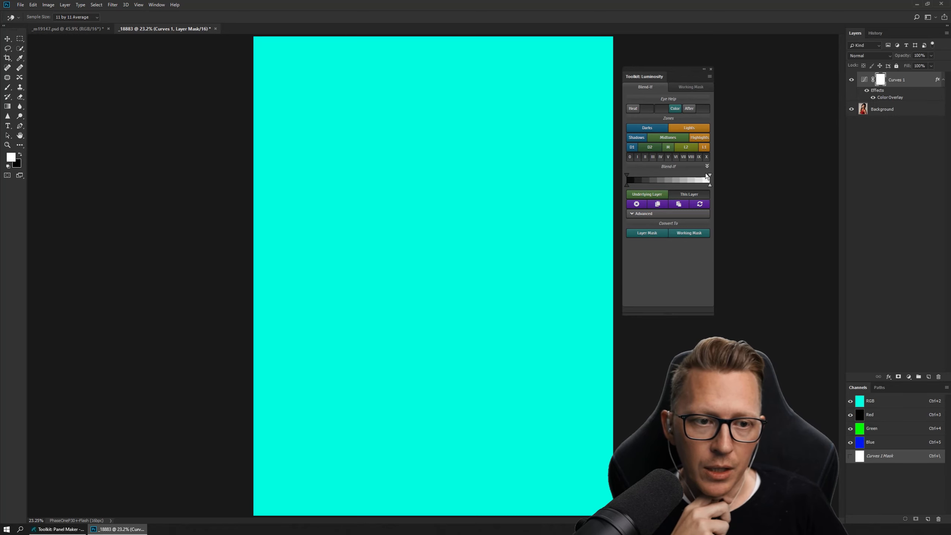
{"action": "left_click_drag", "start_coordinate": [707, 175], "coordinate": [669, 176]}
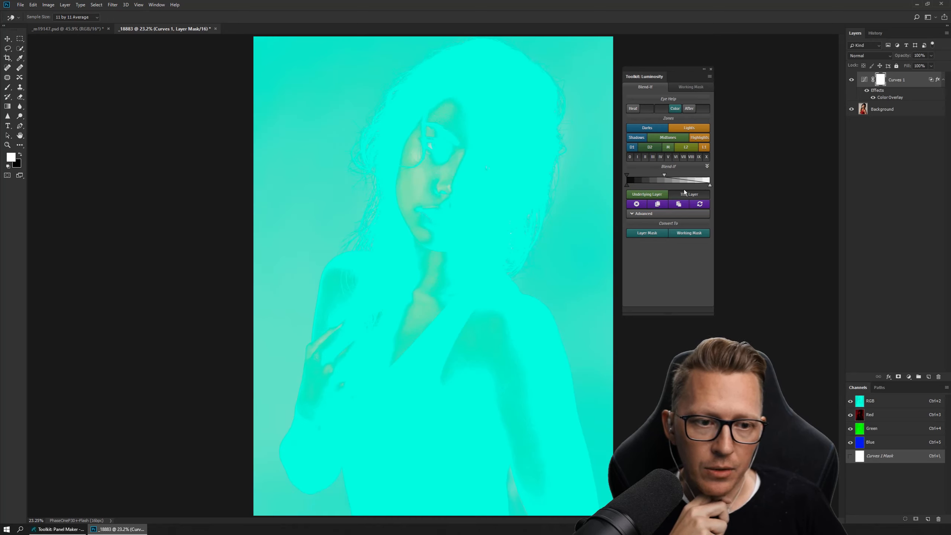
{"action": "left_click_drag", "start_coordinate": [687, 186], "coordinate": [654, 177]}
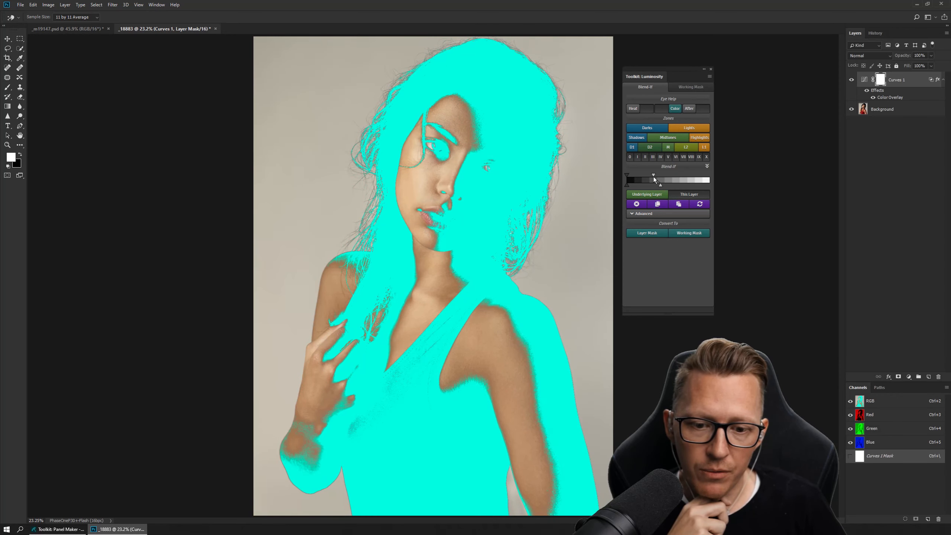
{"action": "left_click", "coordinate": [673, 109]}
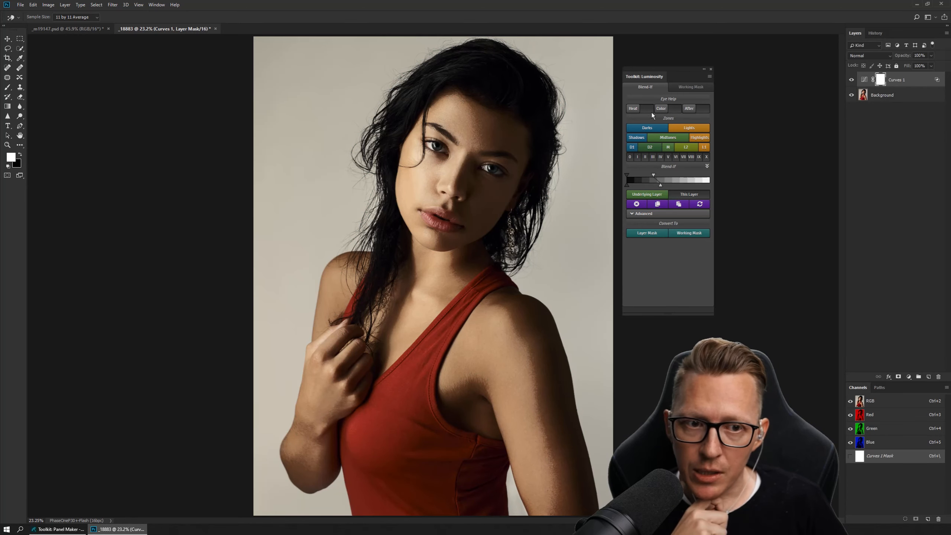
{"action": "left_click", "coordinate": [662, 108]}
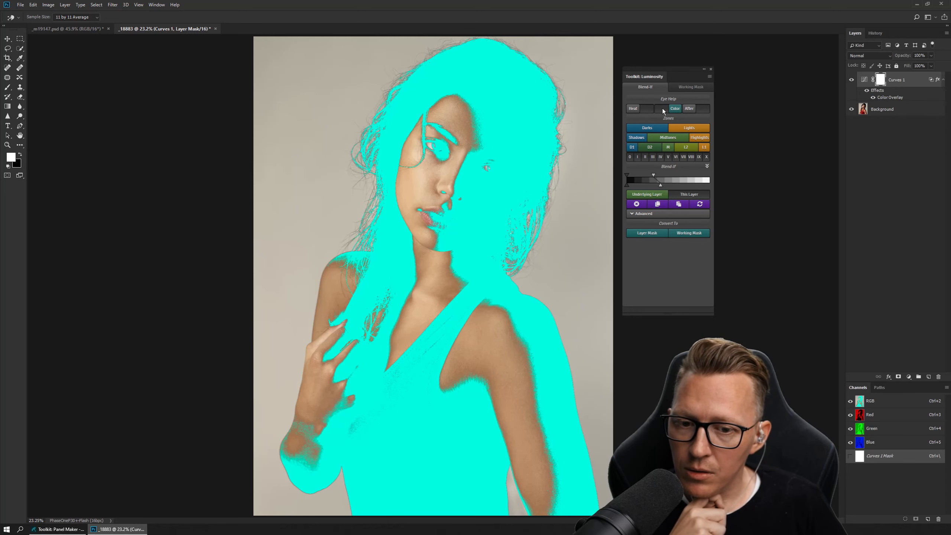
{"action": "left_click", "coordinate": [662, 109]}
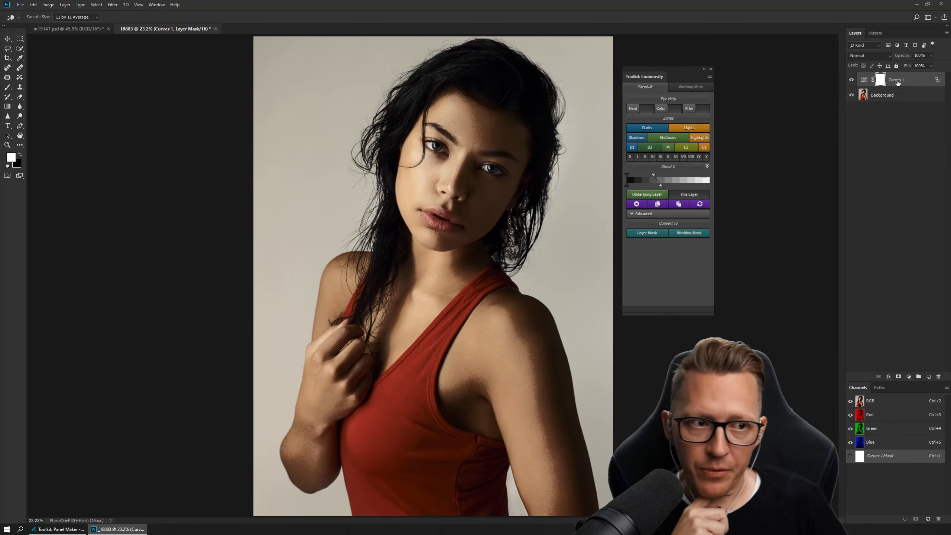
- Invert the Curves 1 layer mask to black to hide the darkening effect
{"action": "key", "text": "z"}
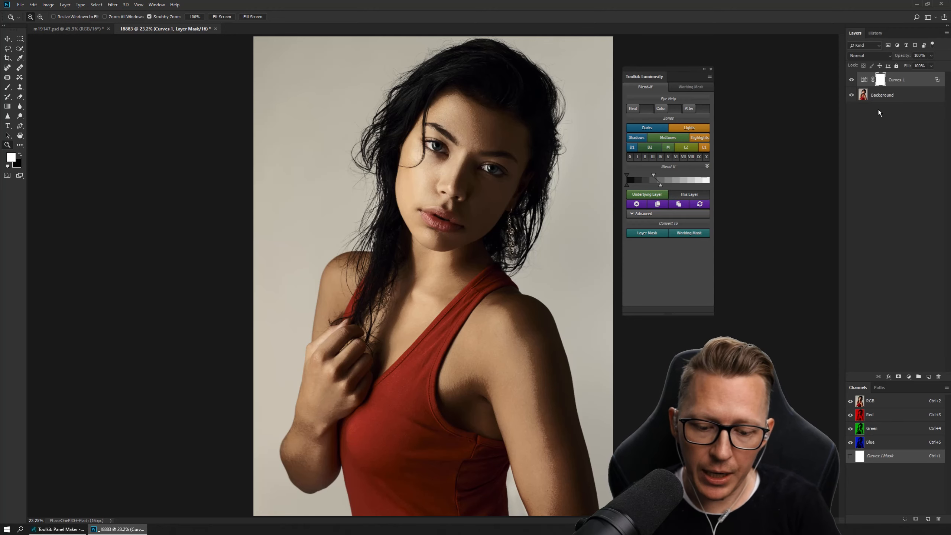
{"action": "key", "text": "ctrl+i"}
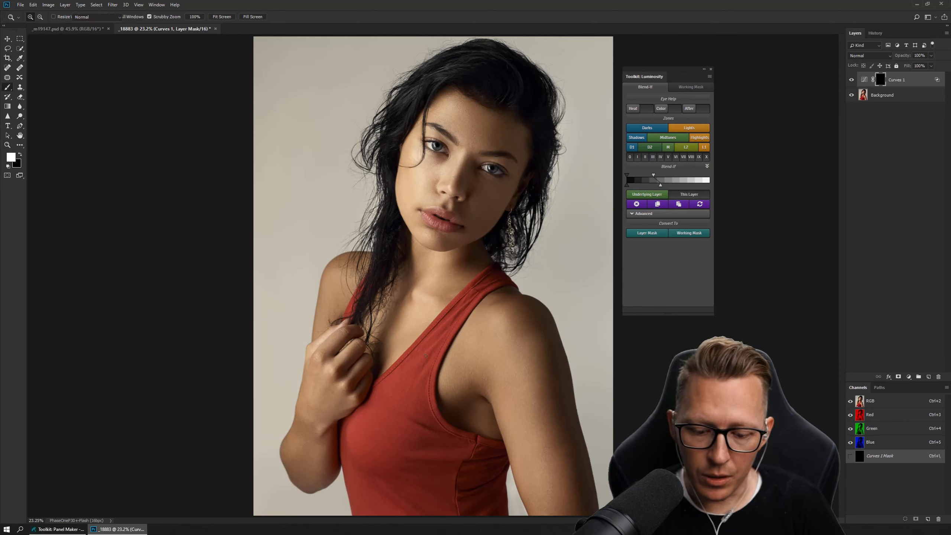
- Paint white on the Curves 1 mask over the red top and the upper background with an enlarged brush, raising the flow to 87%
{"action": "key", "text": "b"}
{"action": "key", "text": "bracketright"}
{"action": "key", "text": "bracketright"}
{"action": "key", "text": "bracketright"}
{"action": "key", "text": "bracketright"}
{"action": "key", "text": "bracketright"}
{"action": "key", "text": "bracketright"}
{"action": "key", "text": "bracketright"}
{"action": "key", "text": "bracketright"}
{"action": "key", "text": "bracketright"}
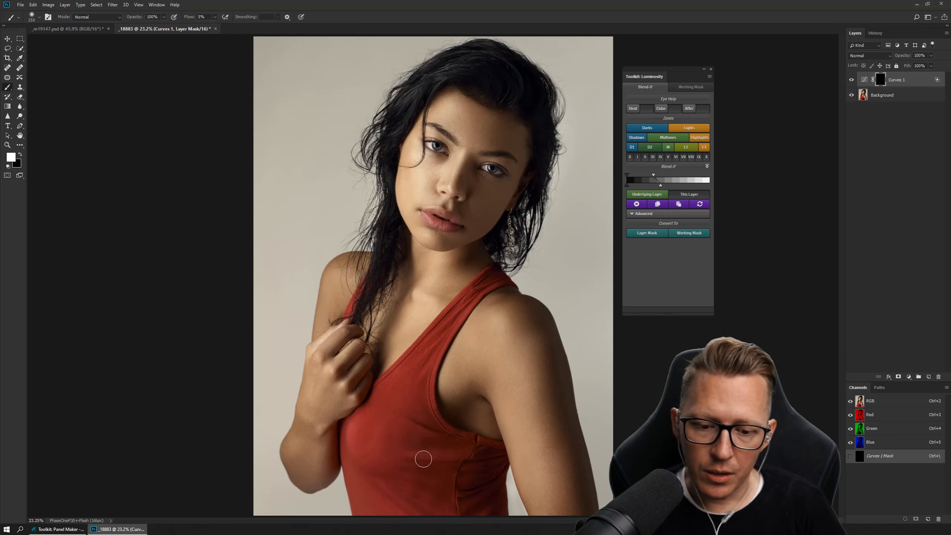
{"action": "mouse_move", "coordinate": [360, 448]}
{"action": "left_mouse_down"}
{"action": "mouse_move", "coordinate": [419, 450]}
{"action": "mouse_move", "coordinate": [396, 409]}
{"action": "left_mouse_up"}
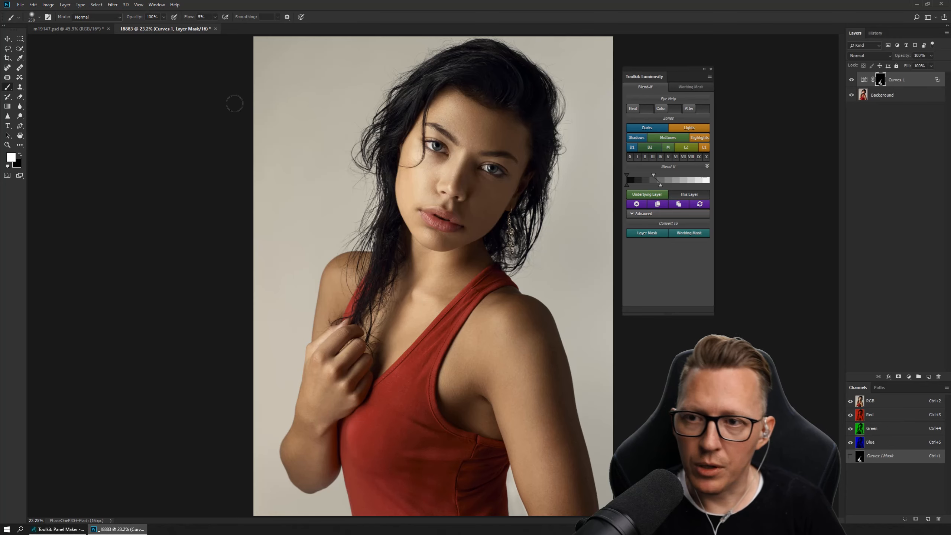
{"action": "left_click_drag", "start_coordinate": [186, 16], "coordinate": [219, 18]}
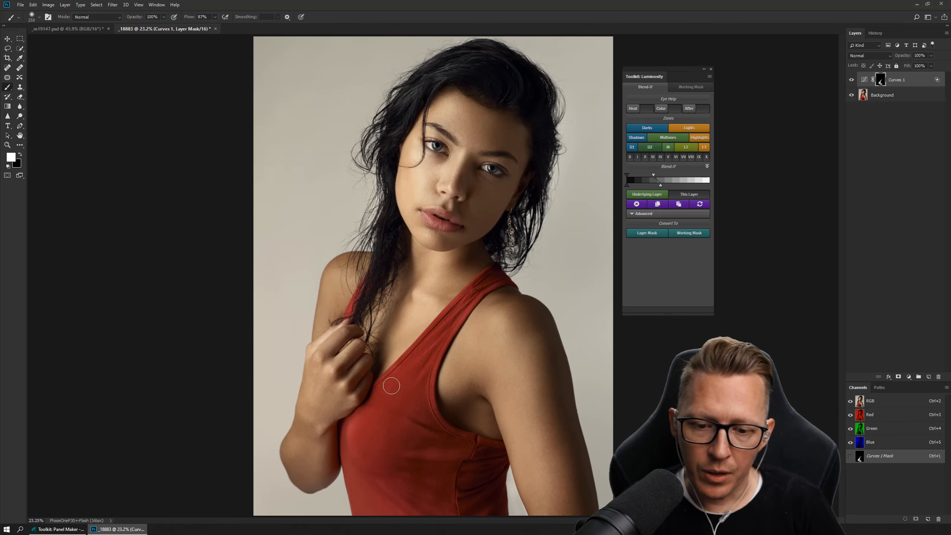
{"action": "mouse_move", "coordinate": [346, 468]}
{"action": "left_mouse_down"}
{"action": "mouse_move", "coordinate": [362, 512]}
{"action": "mouse_move", "coordinate": [382, 456]}
{"action": "mouse_move", "coordinate": [394, 514]}
{"action": "mouse_move", "coordinate": [409, 519]}
{"action": "mouse_move", "coordinate": [422, 446]}
{"action": "mouse_move", "coordinate": [435, 491]}
{"action": "mouse_move", "coordinate": [451, 446]}
{"action": "mouse_move", "coordinate": [463, 510]}
{"action": "mouse_move", "coordinate": [480, 507]}
{"action": "mouse_move", "coordinate": [500, 468]}
{"action": "left_mouse_up"}
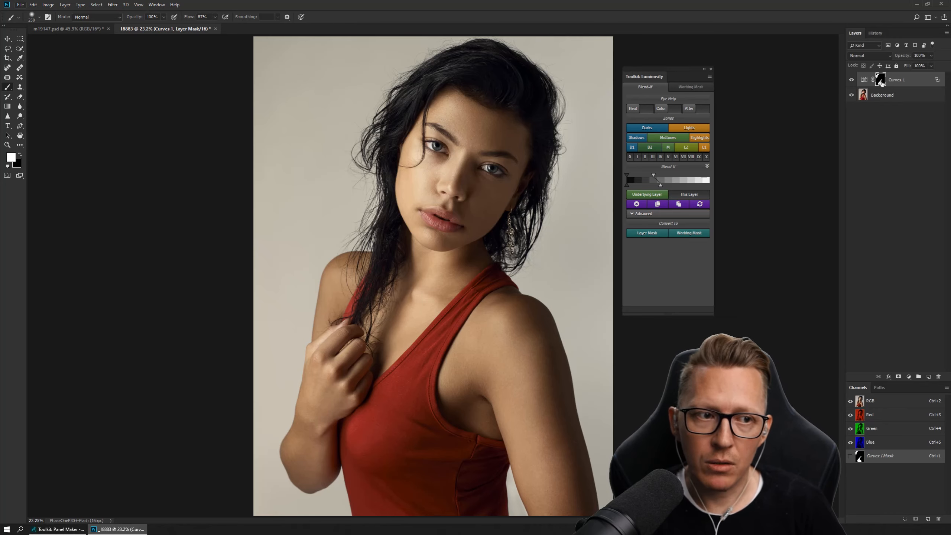
- Inspect the painted Curves 1 mask on its own, and compare the whole image with and without the Blend If restriction
{"action": "left_click", "coordinate": [882, 83], "text": "alt"}
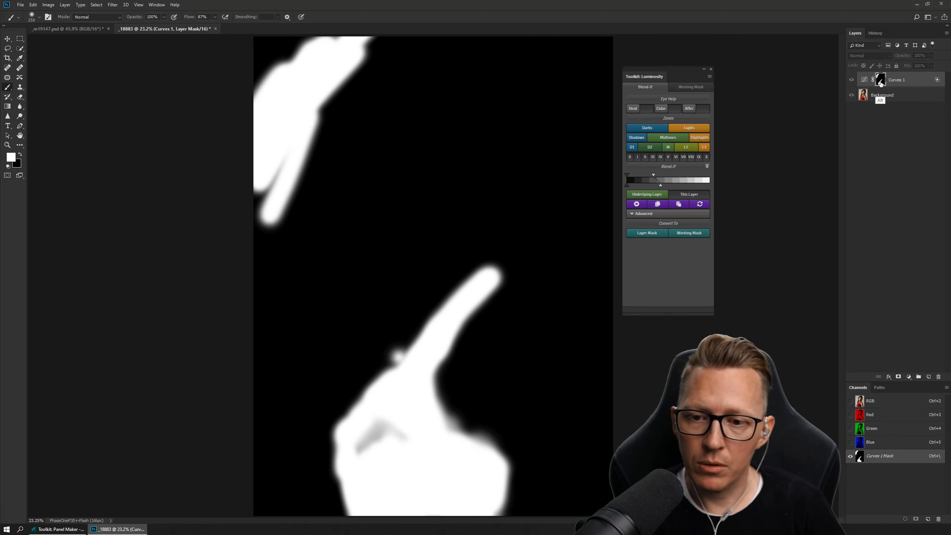
{"action": "left_click", "coordinate": [881, 82], "text": "alt"}
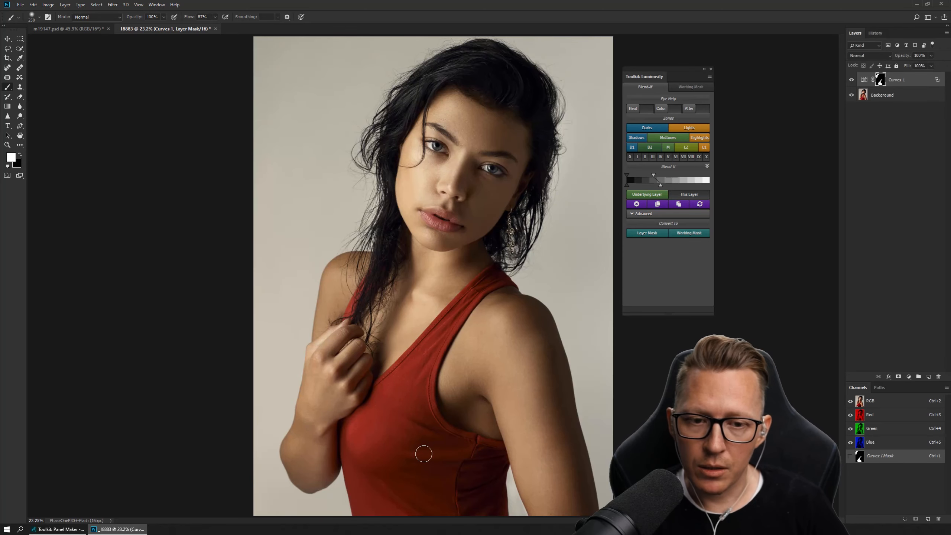
{"action": "left_click", "coordinate": [696, 109]}
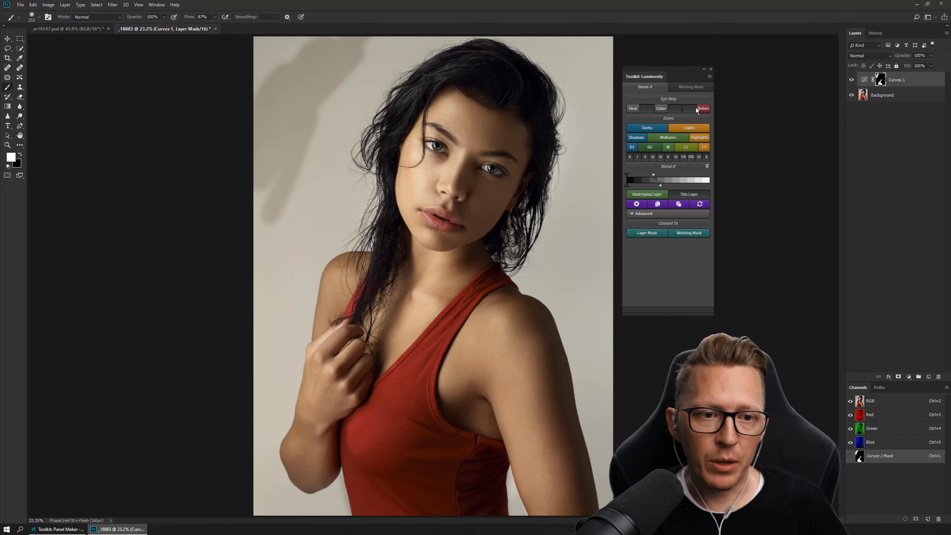
{"action": "left_click", "coordinate": [697, 108]}
{"action": "left_click", "coordinate": [697, 109]}
{"action": "left_click", "coordinate": [697, 108]}
{"action": "left_click", "coordinate": [696, 109]}
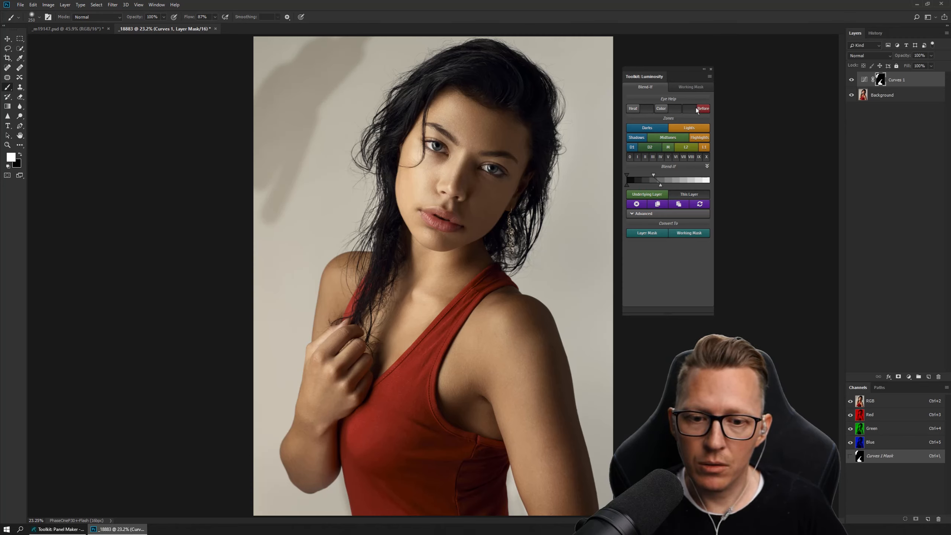
{"action": "left_click", "coordinate": [696, 109]}
{"action": "left_click", "coordinate": [697, 109]}
{"action": "left_click", "coordinate": [696, 108]}
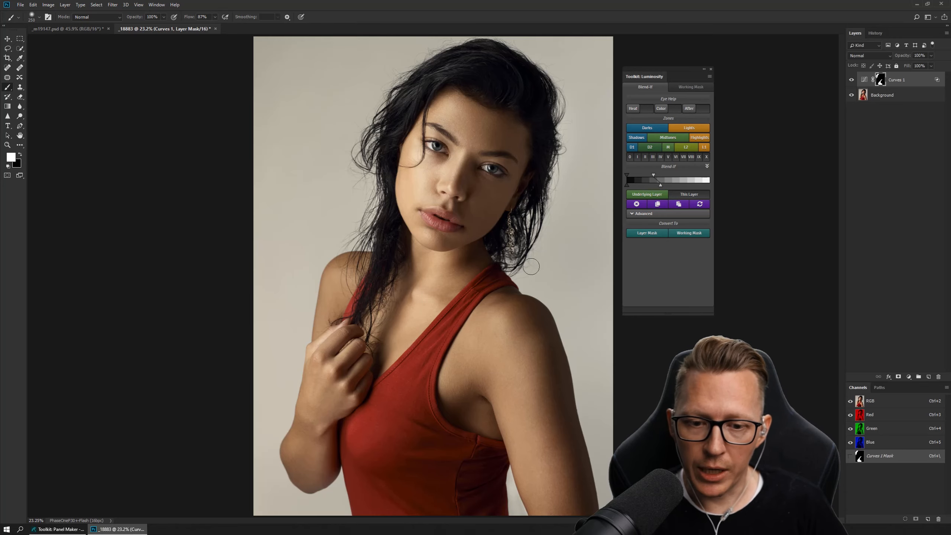
- Compare the red top's fabric at close range with and without Blend If, examining the weave and stitching along the strap
{"action": "key", "text": "z"}
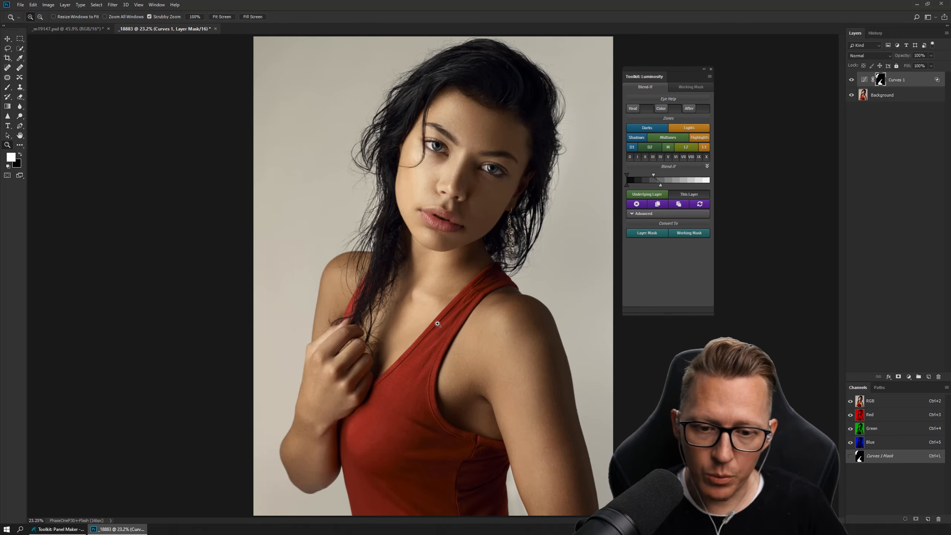
{"action": "left_click_drag", "start_coordinate": [438, 324], "coordinate": [496, 309]}
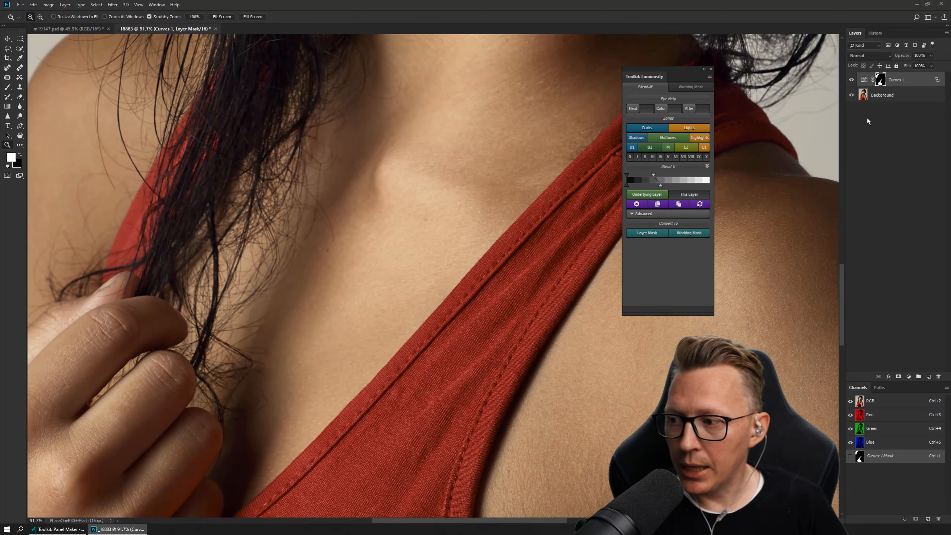
{"action": "left_click", "coordinate": [693, 109]}
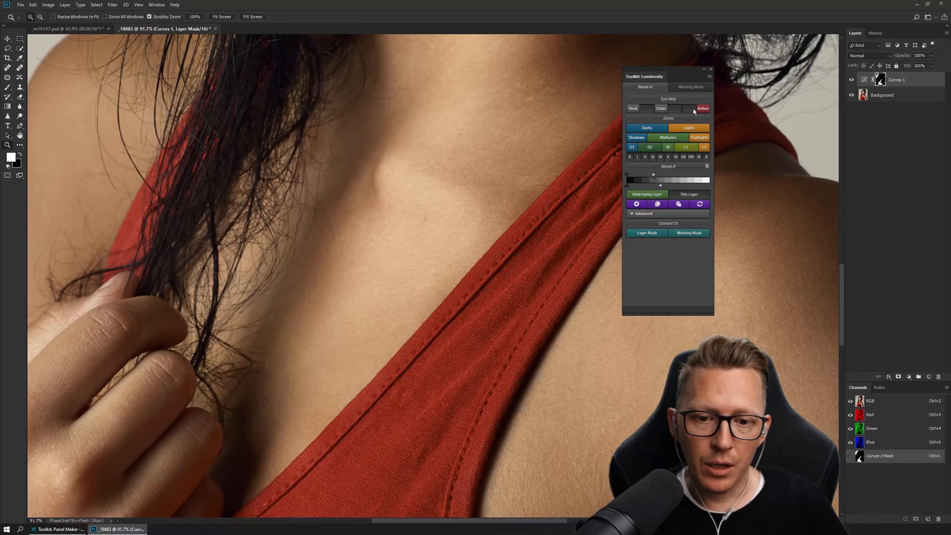
{"action": "left_click", "coordinate": [694, 109]}
{"action": "left_click", "coordinate": [693, 109]}
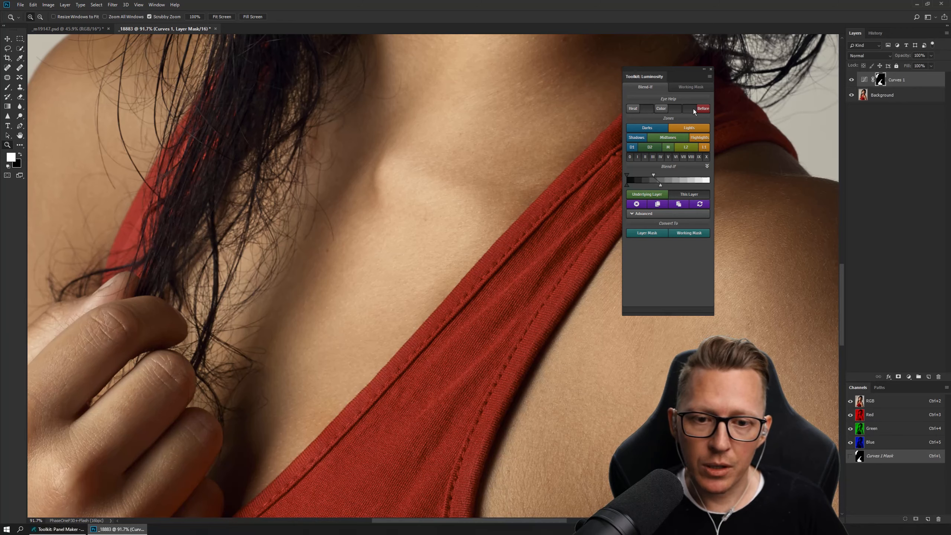
{"action": "left_click", "coordinate": [693, 109]}
{"action": "left_click", "coordinate": [694, 109]}
{"action": "left_click", "coordinate": [694, 109]}
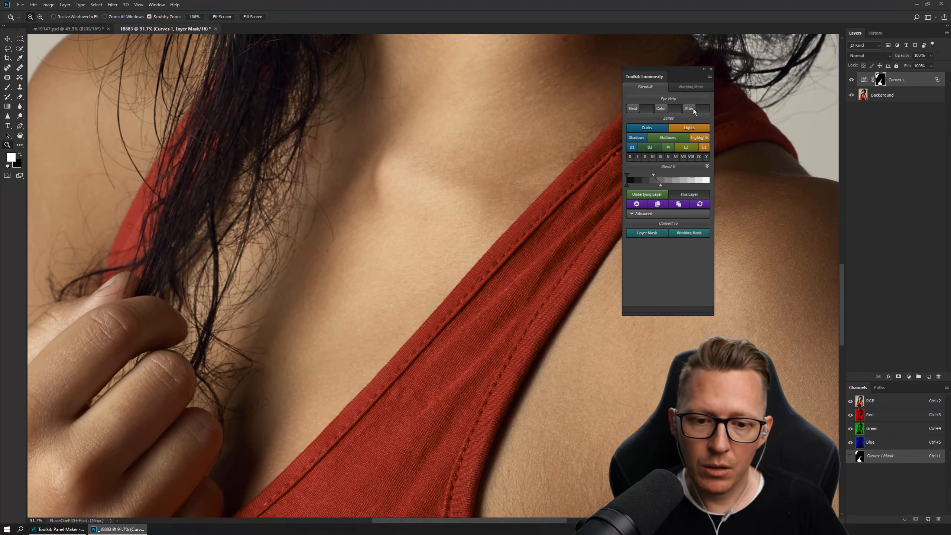
{"action": "left_click", "coordinate": [693, 109]}
{"action": "left_click", "coordinate": [693, 109]}
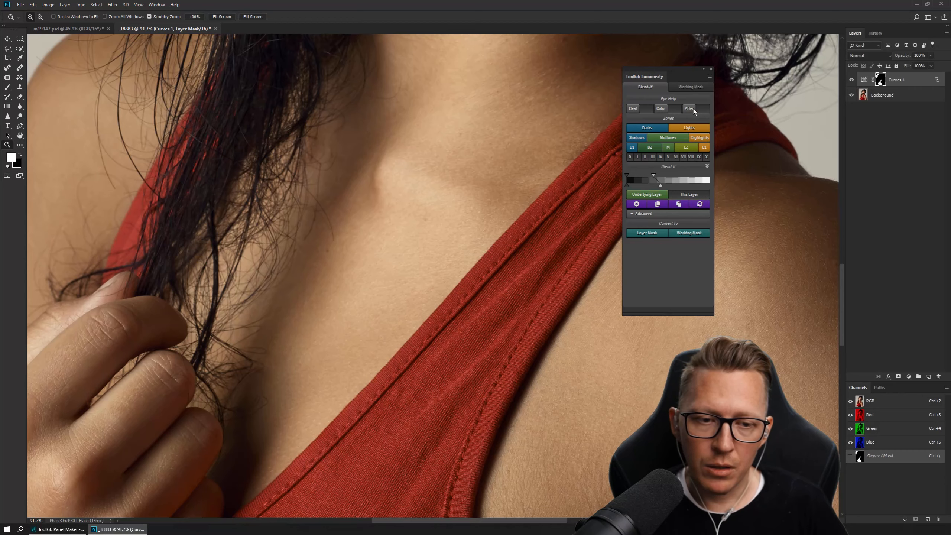
{"action": "left_click", "coordinate": [693, 108]}
{"action": "left_click", "coordinate": [693, 109]}
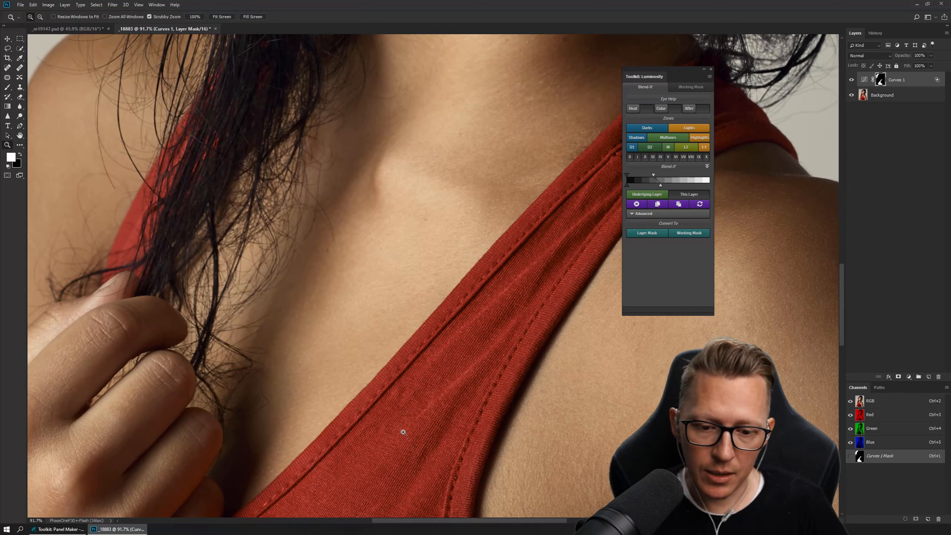
{"action": "mouse_move", "coordinate": [463, 365]}
{"action": "left_mouse_down"}
{"action": "mouse_move", "coordinate": [420, 360]}
{"action": "mouse_move", "coordinate": [434, 374]}
{"action": "mouse_move", "coordinate": [475, 377]}
{"action": "left_mouse_up"}
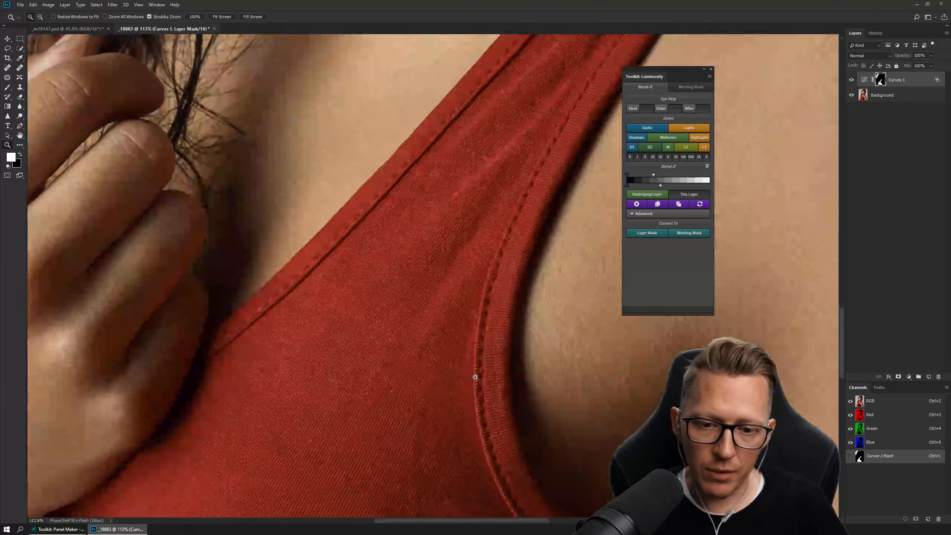
{"action": "left_click_drag", "start_coordinate": [433, 222], "coordinate": [444, 358]}
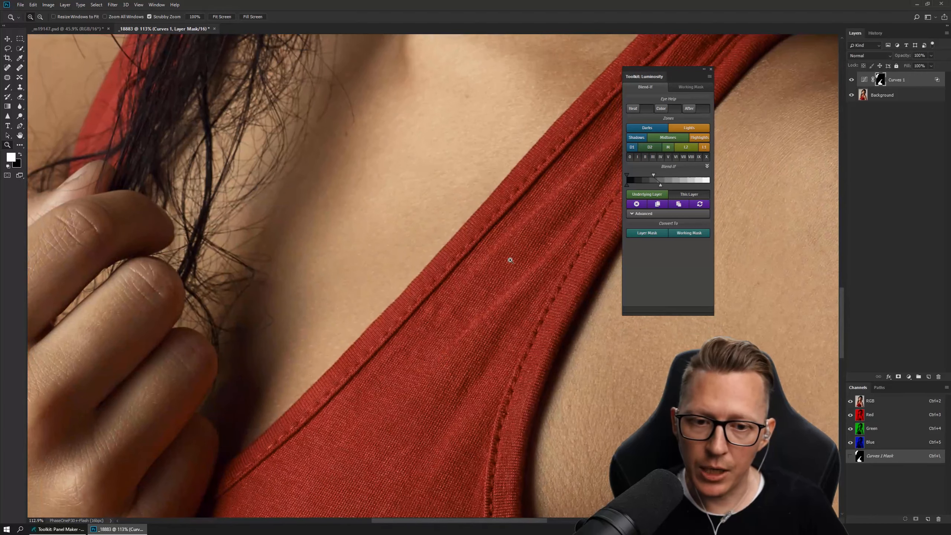
{"action": "left_click_drag", "start_coordinate": [493, 270], "coordinate": [453, 309]}
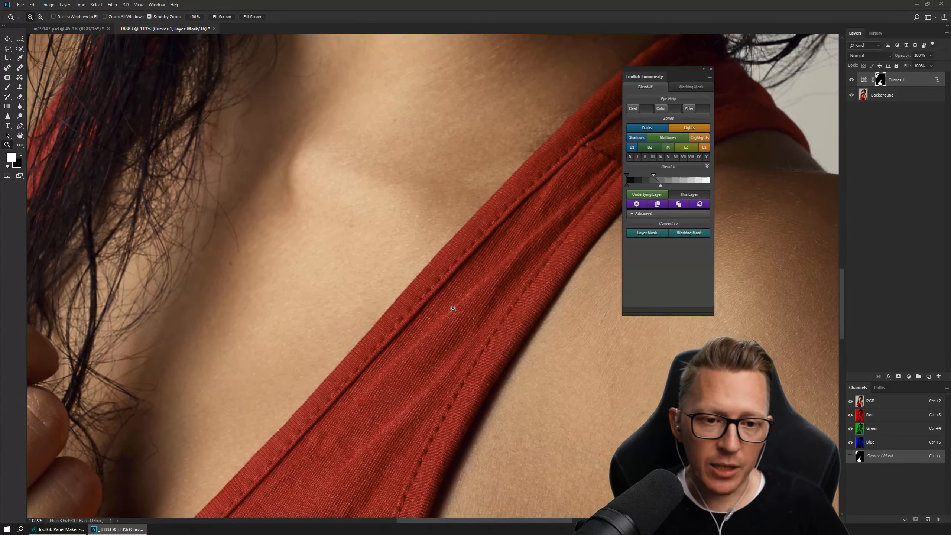
{"action": "left_click_drag", "start_coordinate": [396, 292], "coordinate": [349, 291]}
{"action": "left_click_drag", "start_coordinate": [422, 150], "coordinate": [399, 224]}
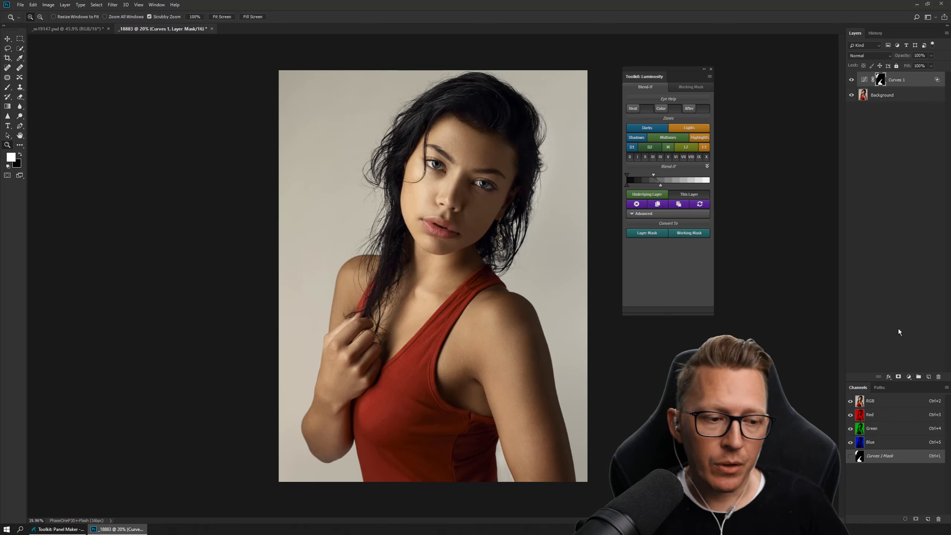
- Create a layer group and transfer the Curves 1 Blend If settings to it, resetting Blend If on Curves 1
{"action": "left_click", "coordinate": [919, 377]}
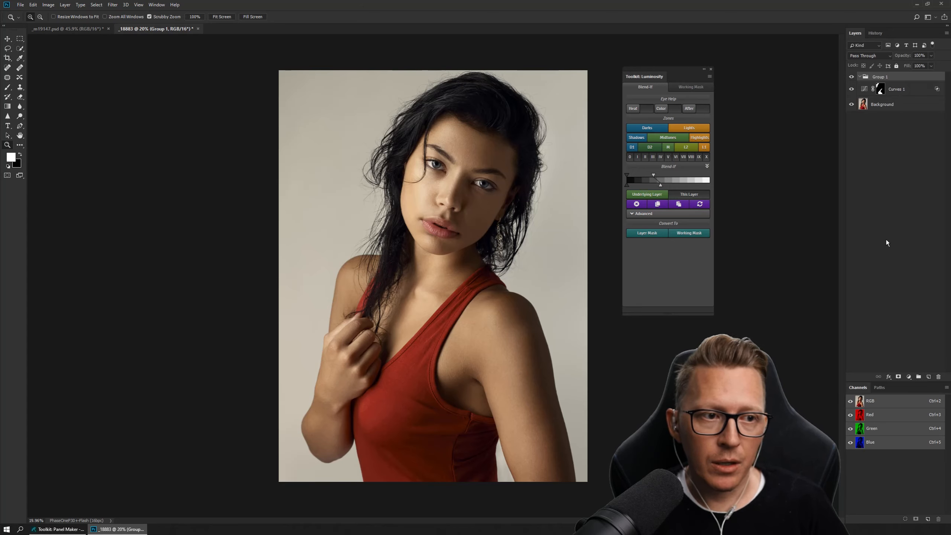
{"action": "left_click", "coordinate": [919, 90]}
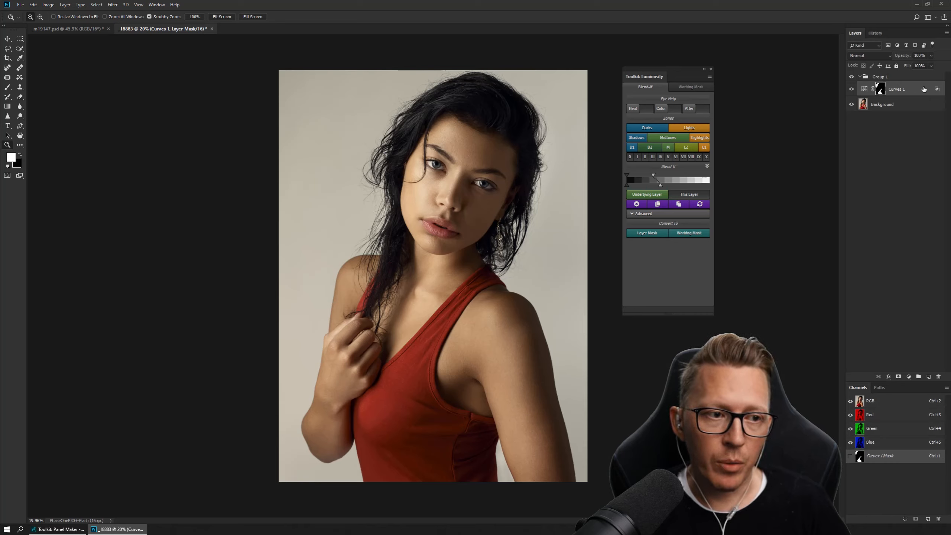
{"action": "left_click", "coordinate": [897, 78]}
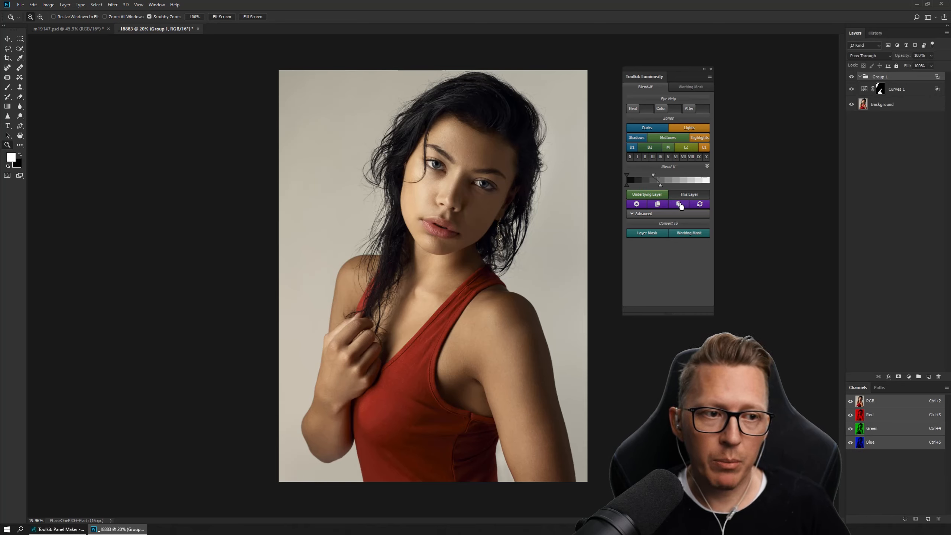
{"action": "left_click", "coordinate": [902, 92]}
{"action": "left_click", "coordinate": [636, 204]}
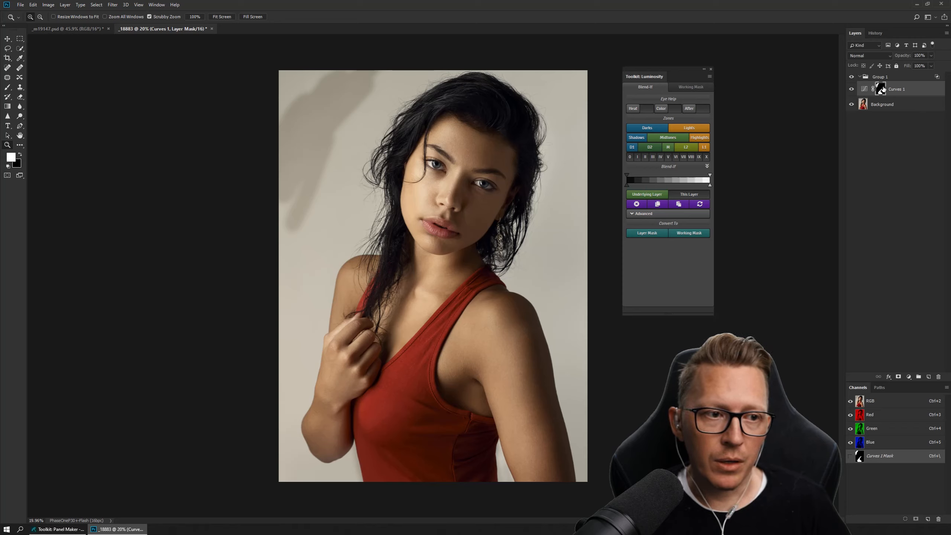
- Move the Curves 1 mask onto Group 1 and place the Curves 1 layer inside the group
{"action": "left_click_drag", "start_coordinate": [881, 91], "coordinate": [881, 78]}
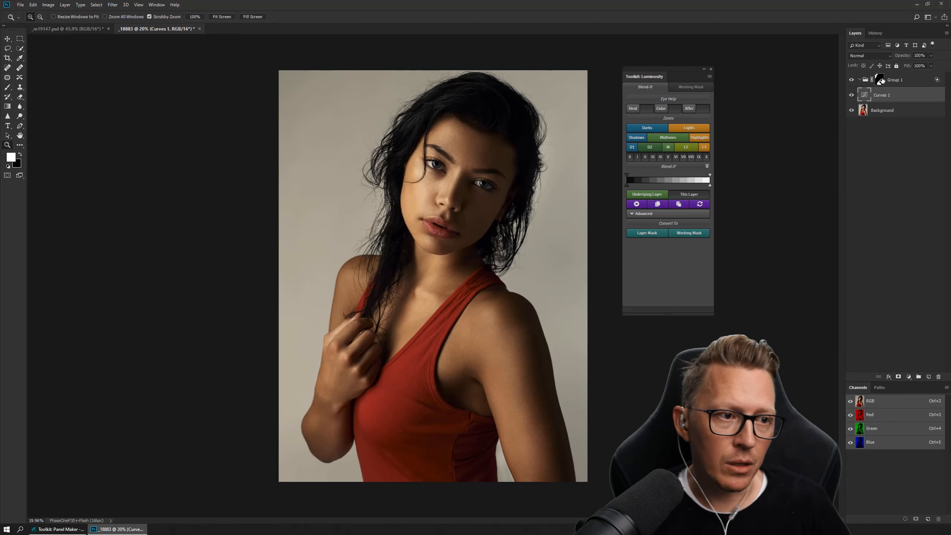
{"action": "left_click_drag", "start_coordinate": [861, 100], "coordinate": [874, 80]}
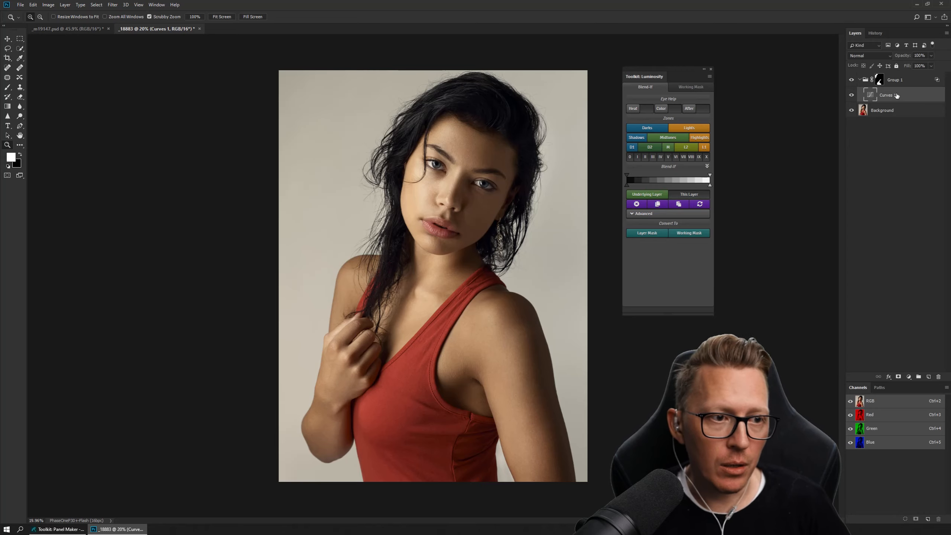
- Delete Group 1 with its contents and move the floating Toolkit: Luminosity panel farther from the image
{"action": "left_click", "coordinate": [880, 80]}
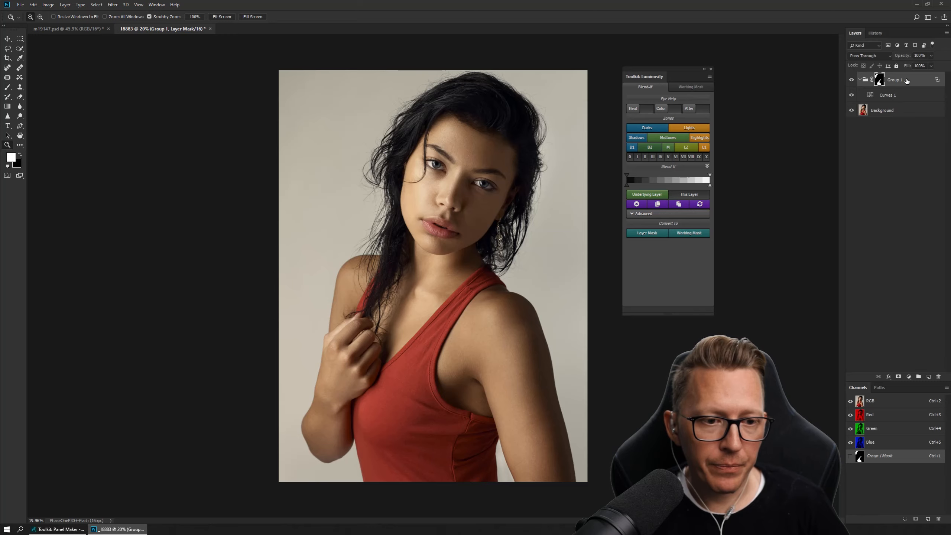
{"action": "left_click_drag", "start_coordinate": [907, 81], "coordinate": [939, 374]}
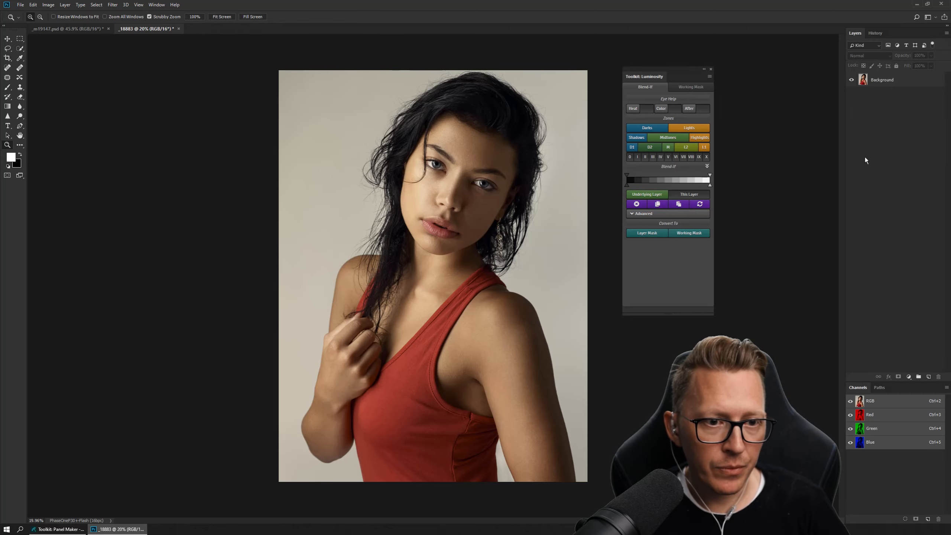
{"action": "left_click", "coordinate": [788, 156]}
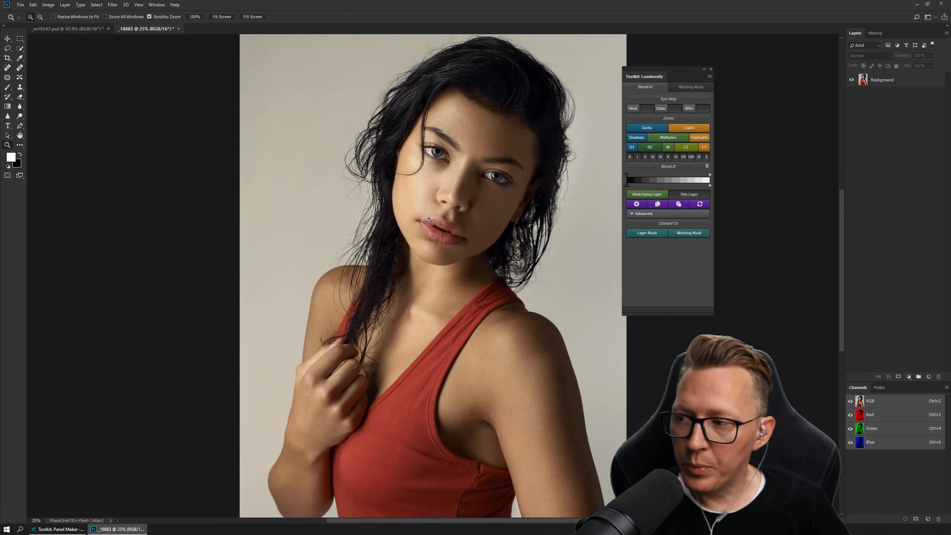
{"action": "left_click_drag", "start_coordinate": [452, 193], "coordinate": [437, 193]}
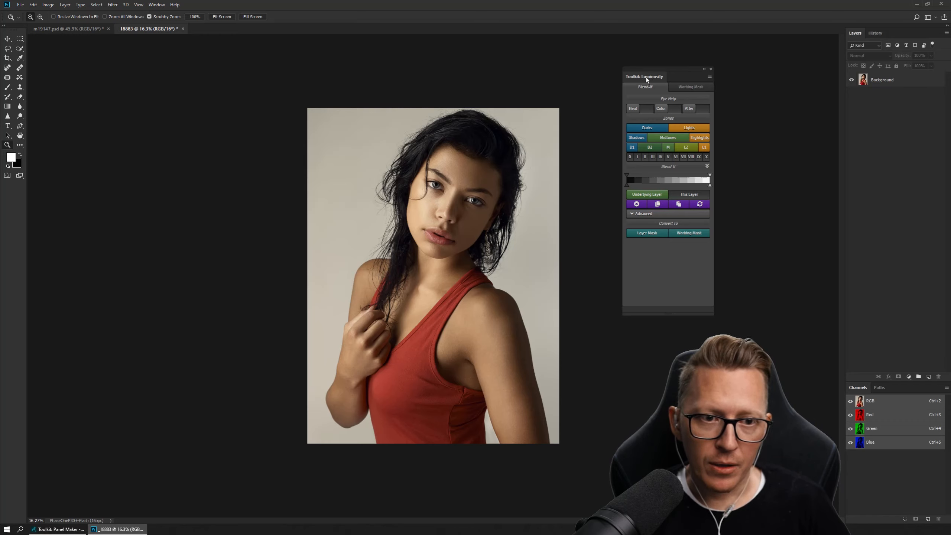
{"action": "left_click_drag", "start_coordinate": [647, 77], "coordinate": [699, 69]}
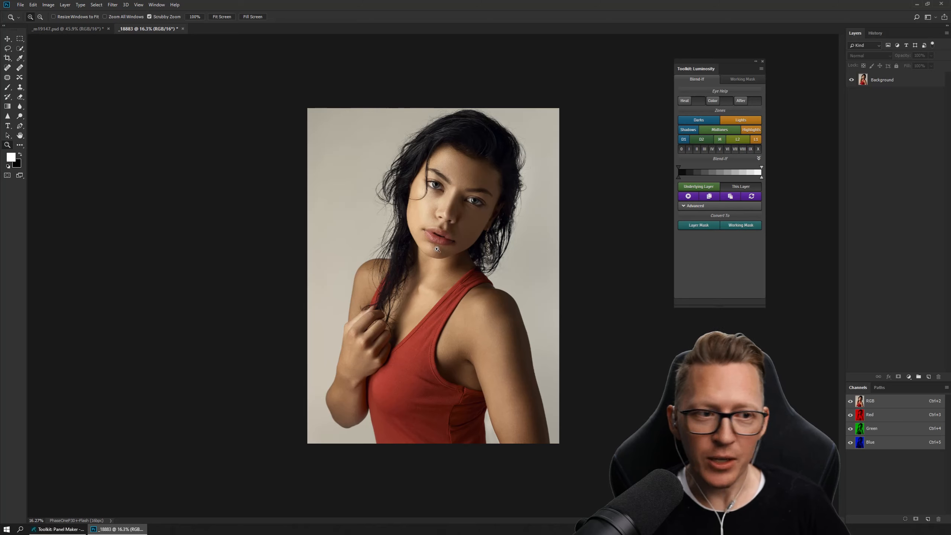
- Add a Curves adjustment layer brightening RGB input 155 to output 194, limited to the lighter tones with a feathered Underlying Layer Blend If
{"action": "left_click", "coordinate": [909, 376]}
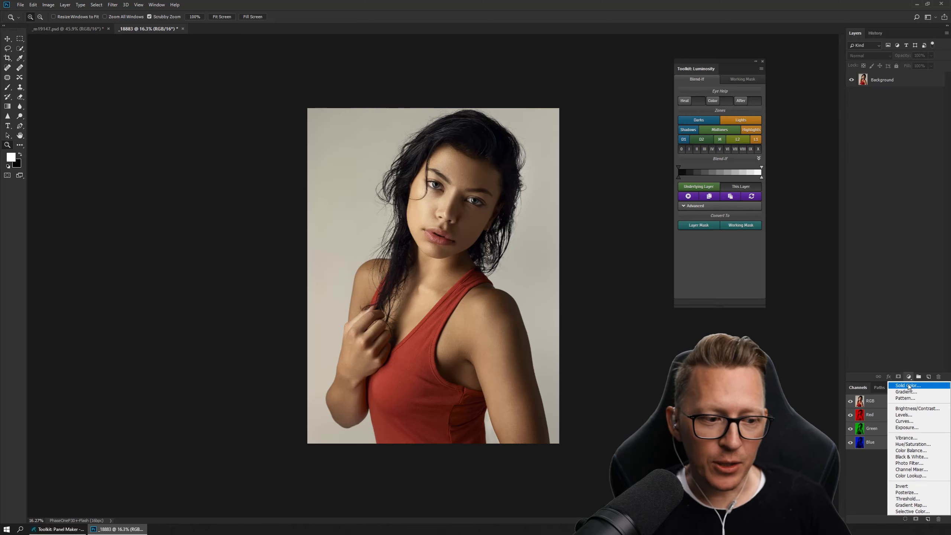
{"action": "left_click", "coordinate": [915, 422]}
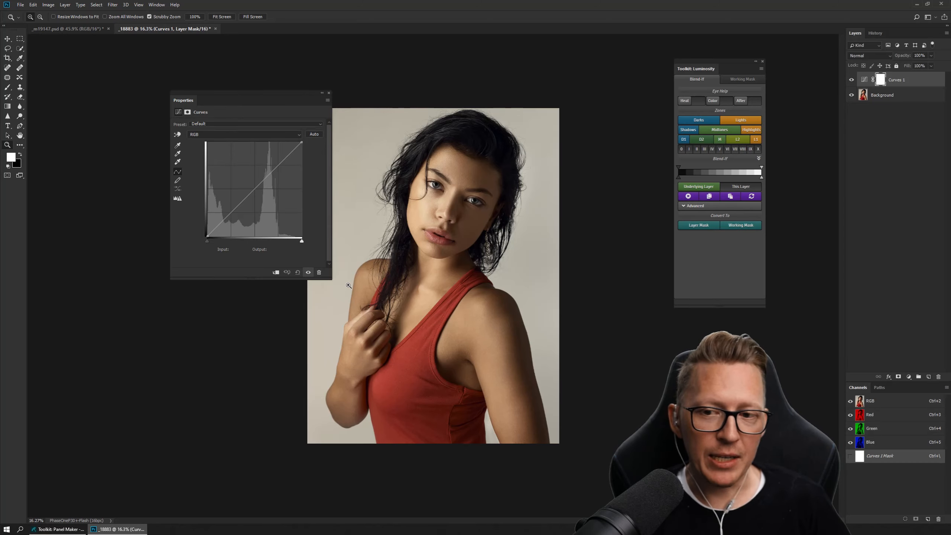
{"action": "left_click_drag", "start_coordinate": [272, 180], "coordinate": [266, 165]}
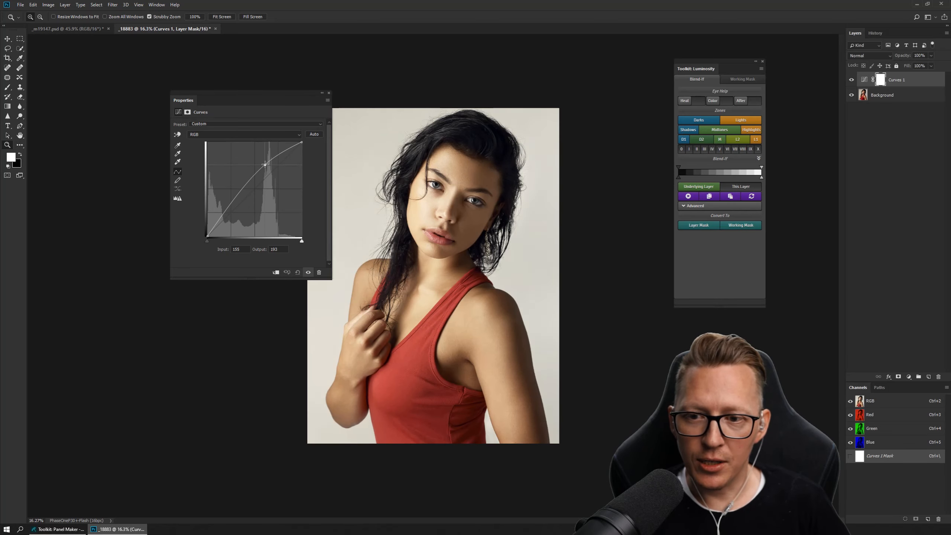
{"action": "left_click", "coordinate": [715, 173]}
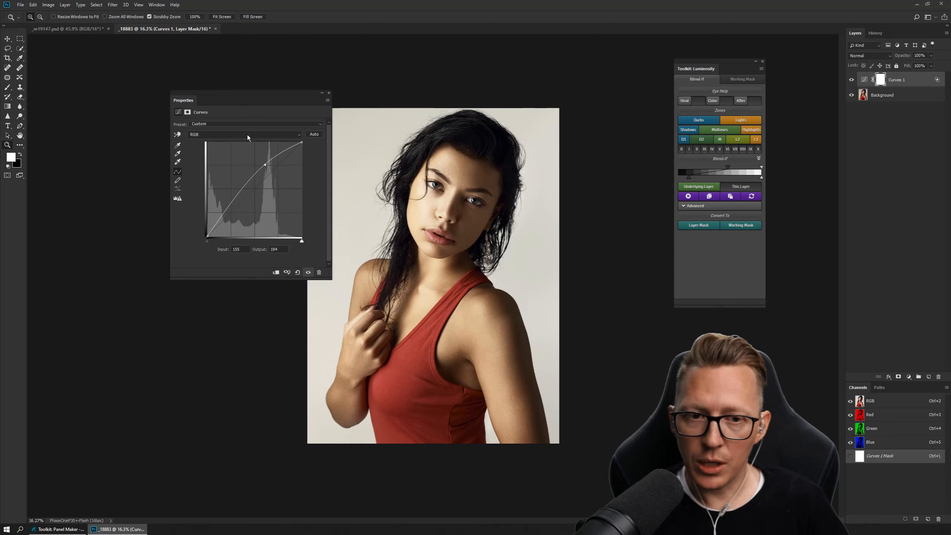
- Replace the Curves 1 layer with a new Curves adjustment layer and reposition the floating Properties and Toolkit: Luminosity panels
{"action": "left_click", "coordinate": [329, 93]}
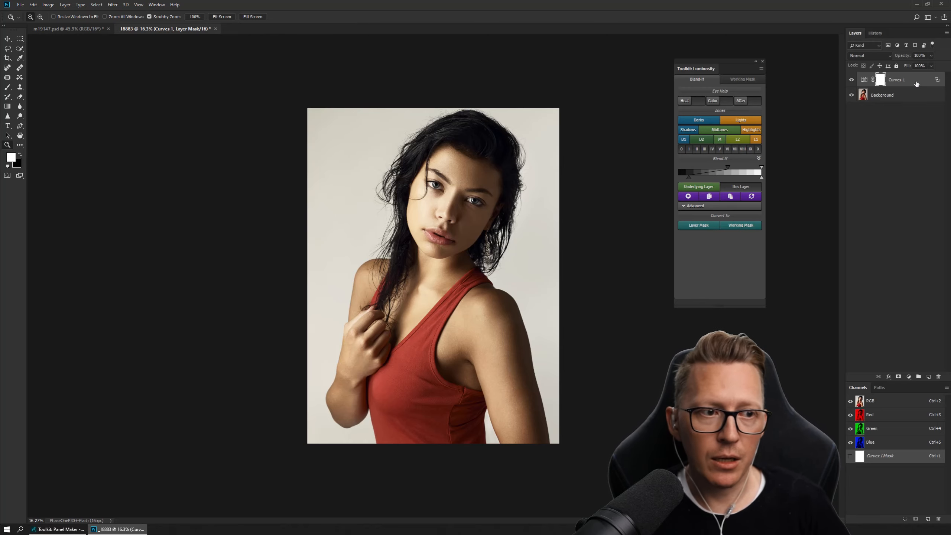
{"action": "left_click_drag", "start_coordinate": [916, 83], "coordinate": [939, 376]}
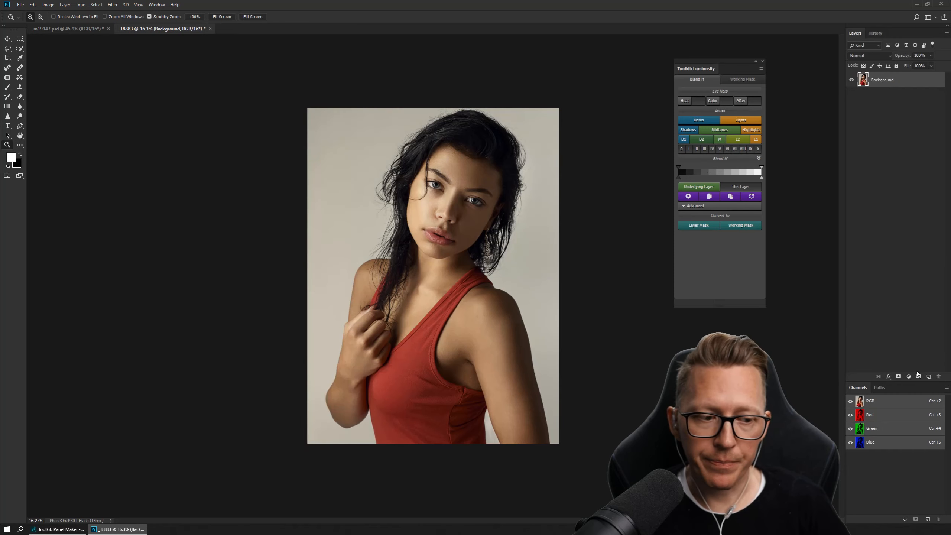
{"action": "left_click", "coordinate": [910, 377]}
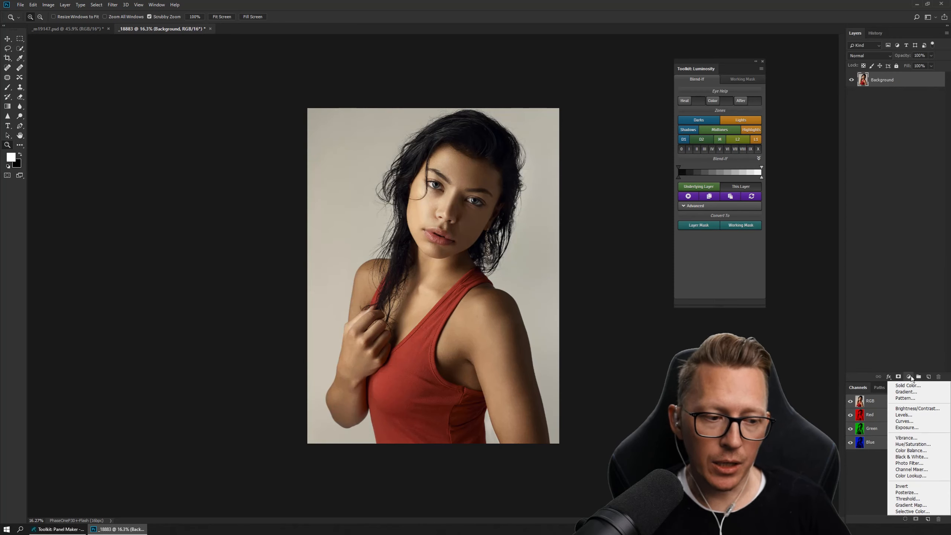
{"action": "left_click", "coordinate": [916, 423]}
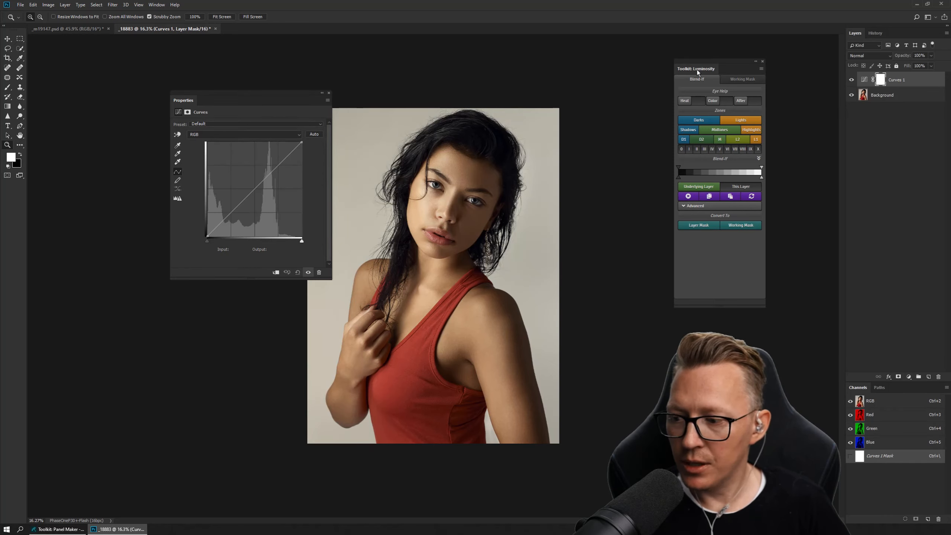
{"action": "left_click_drag", "start_coordinate": [697, 73], "coordinate": [637, 93]}
{"action": "left_click_drag", "start_coordinate": [176, 100], "coordinate": [133, 77]}
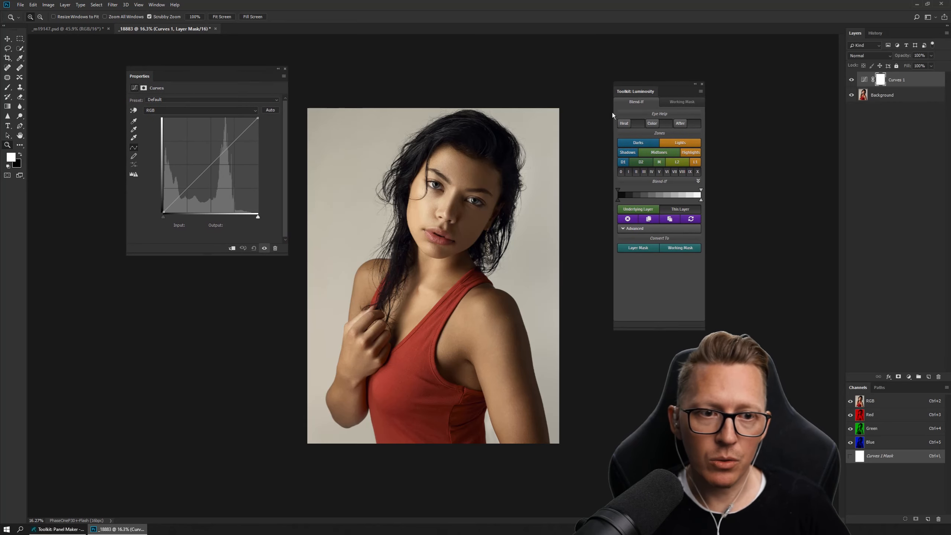
- Try single and combined numbered zones between 0 and X as the Blend If range of Curves 1
{"action": "left_click", "coordinate": [622, 173]}
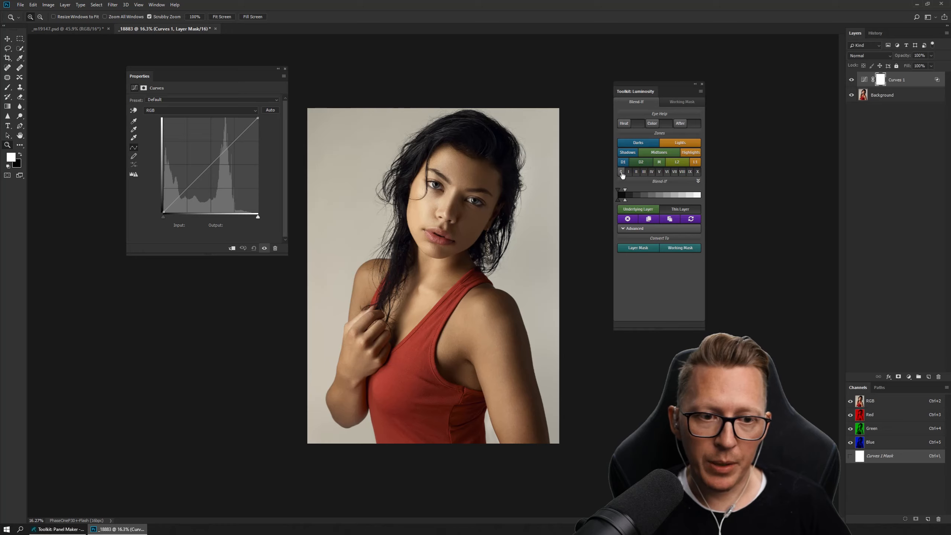
{"action": "left_click", "coordinate": [659, 172]}
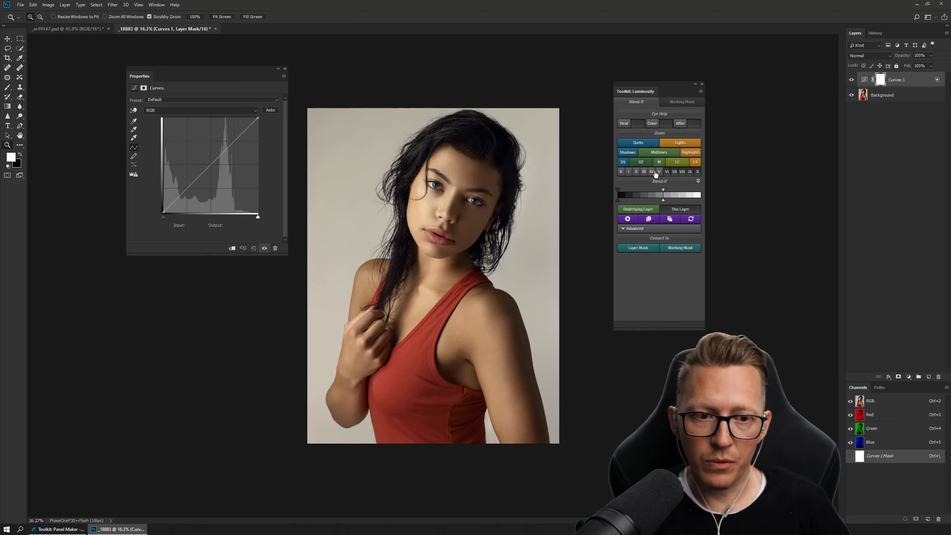
{"action": "left_click", "coordinate": [674, 172]}
{"action": "left_click", "coordinate": [690, 171]}
{"action": "left_click", "coordinate": [698, 171]}
{"action": "left_click", "coordinate": [667, 172]}
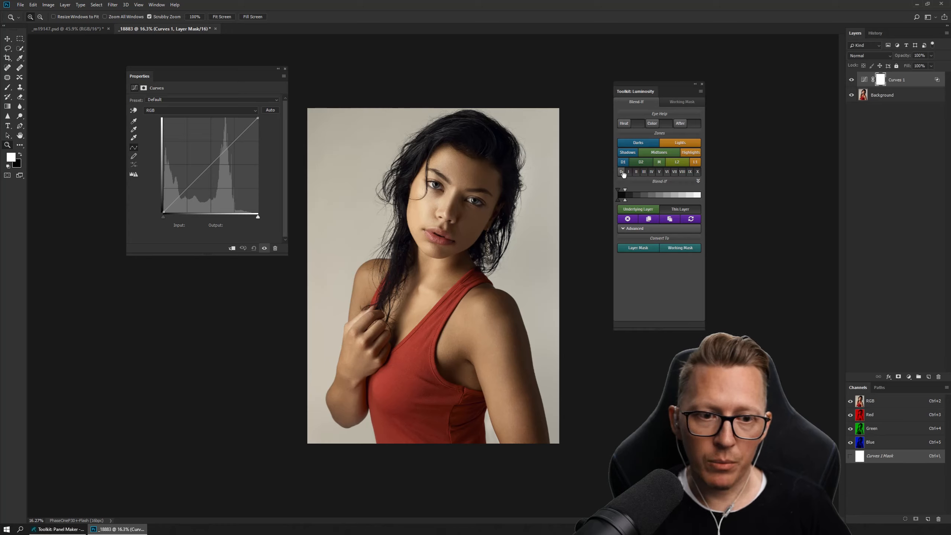
{"action": "left_click", "coordinate": [683, 172]}
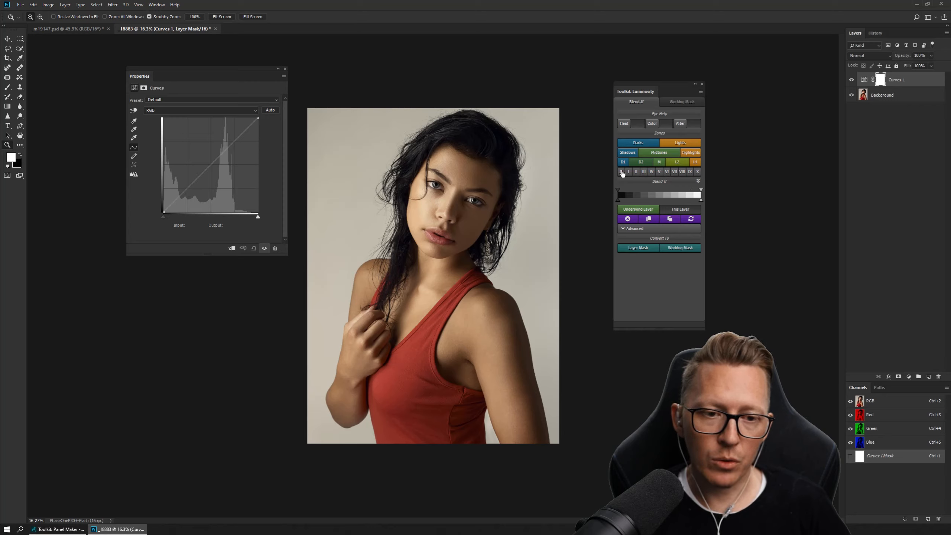
{"action": "left_click", "coordinate": [637, 173]}
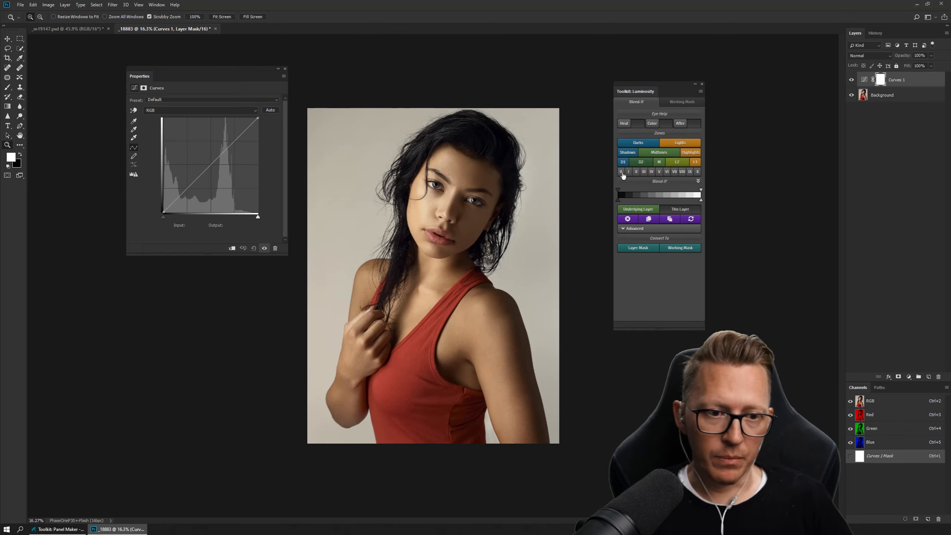
{"action": "left_click", "coordinate": [622, 173]}
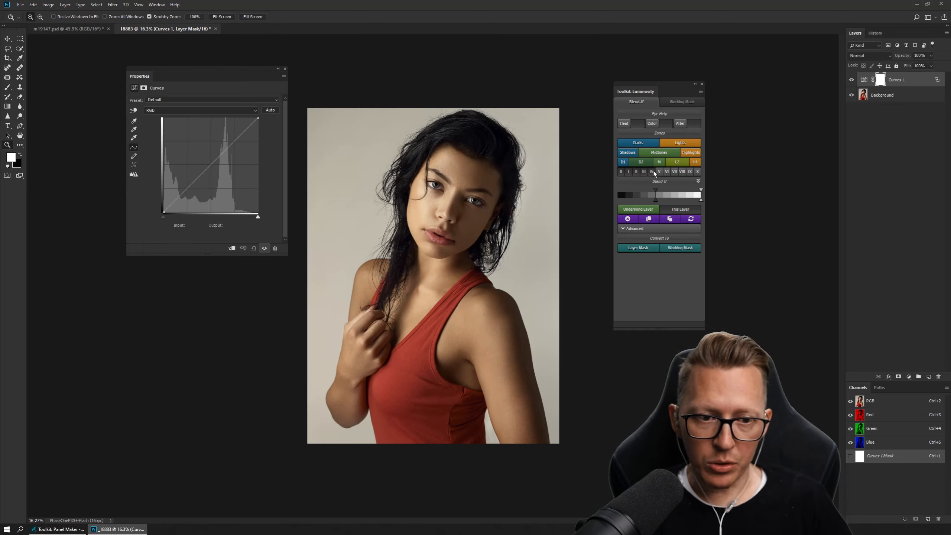
{"action": "left_click_drag", "start_coordinate": [652, 174], "coordinate": [598, 174]}
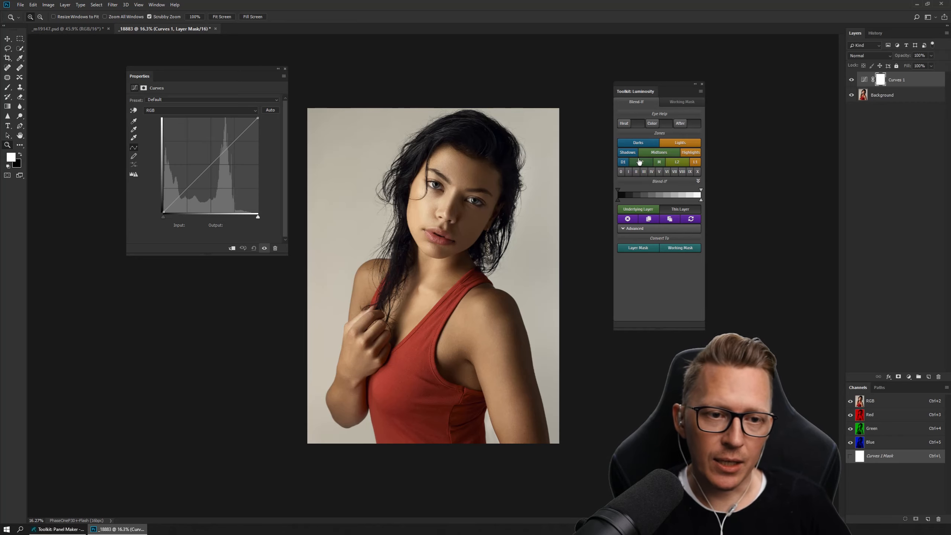
- Preview several numbered zones as lower Blend If limits with the Color overlay on, and feather the zone 0 limit
{"action": "left_click", "coordinate": [653, 124]}
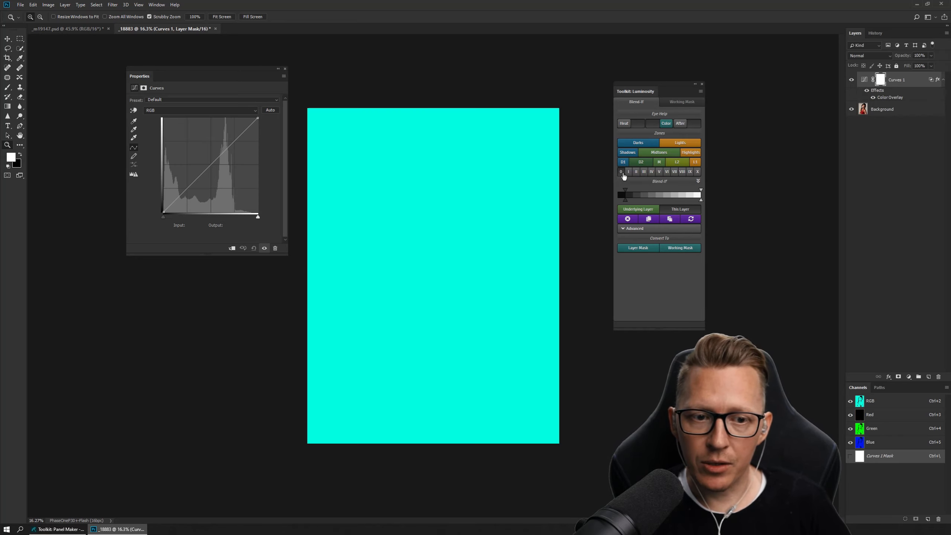
{"action": "left_click", "coordinate": [667, 171]}
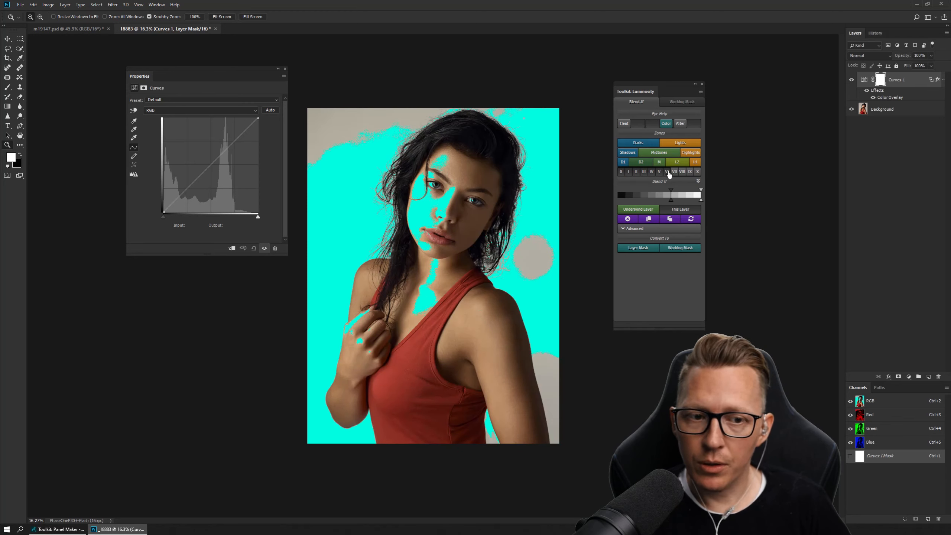
{"action": "left_click", "coordinate": [651, 172]}
{"action": "left_click_drag", "start_coordinate": [649, 172], "coordinate": [670, 173]}
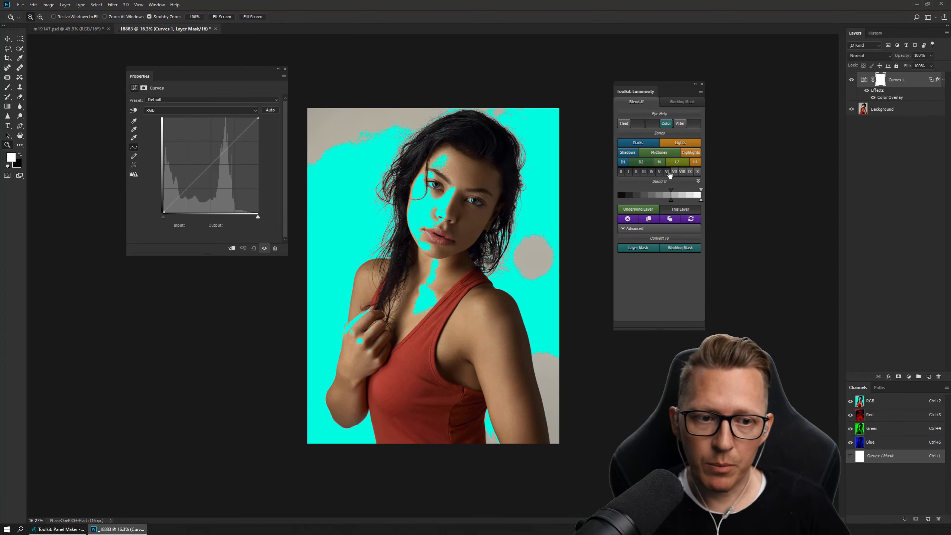
{"action": "left_click", "coordinate": [642, 172]}
{"action": "left_click", "coordinate": [638, 172]}
{"action": "left_click", "coordinate": [648, 172]}
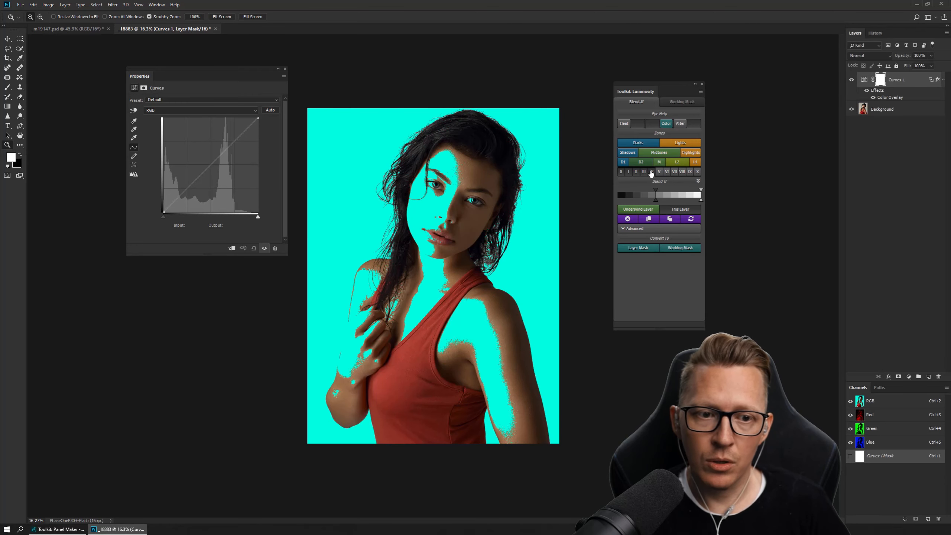
{"action": "left_click", "coordinate": [621, 172]}
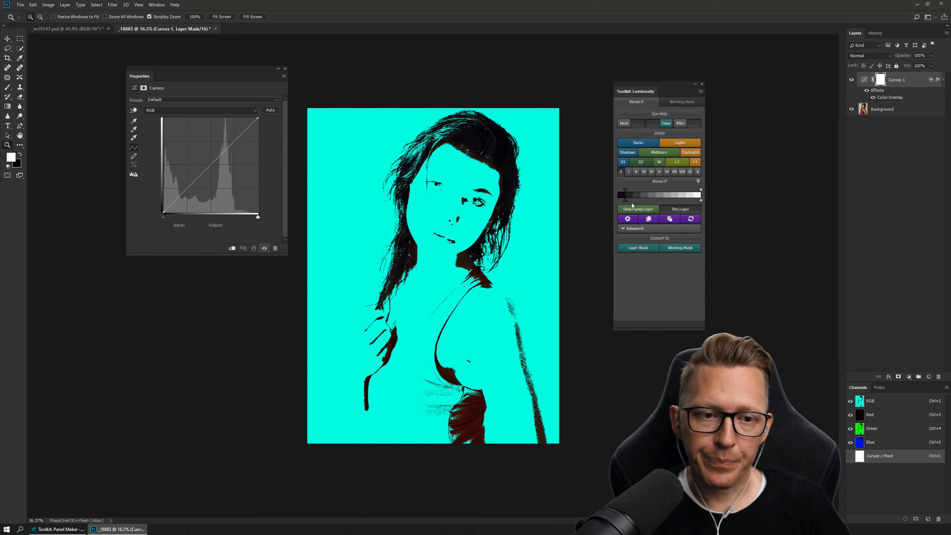
{"action": "mouse_move", "coordinate": [625, 190]}
{"action": "left_mouse_down"}
{"action": "mouse_move", "coordinate": [647, 190]}
{"action": "mouse_move", "coordinate": [609, 197]}
{"action": "left_mouse_up"}
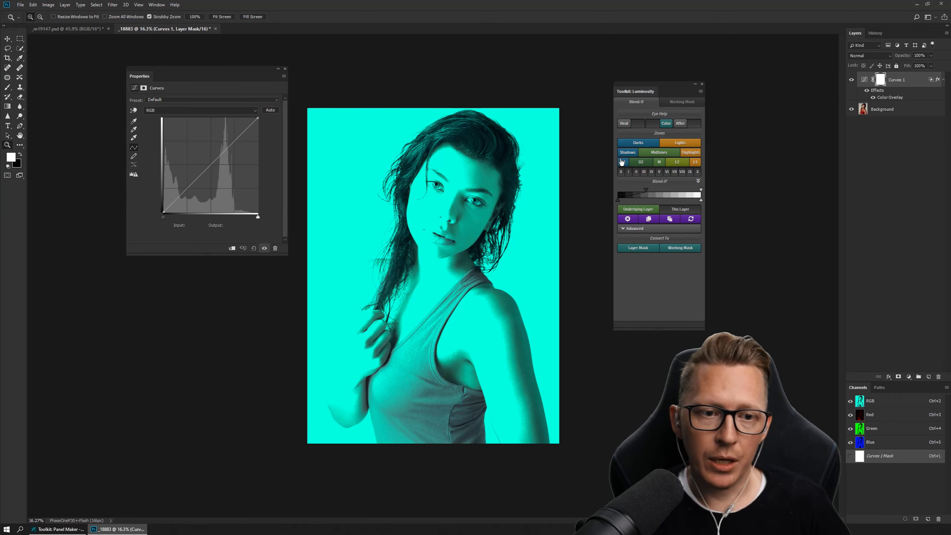
- Try limiting Curves 1 to the Darks zone and widening its feather in increments
{"action": "left_click", "coordinate": [630, 143]}
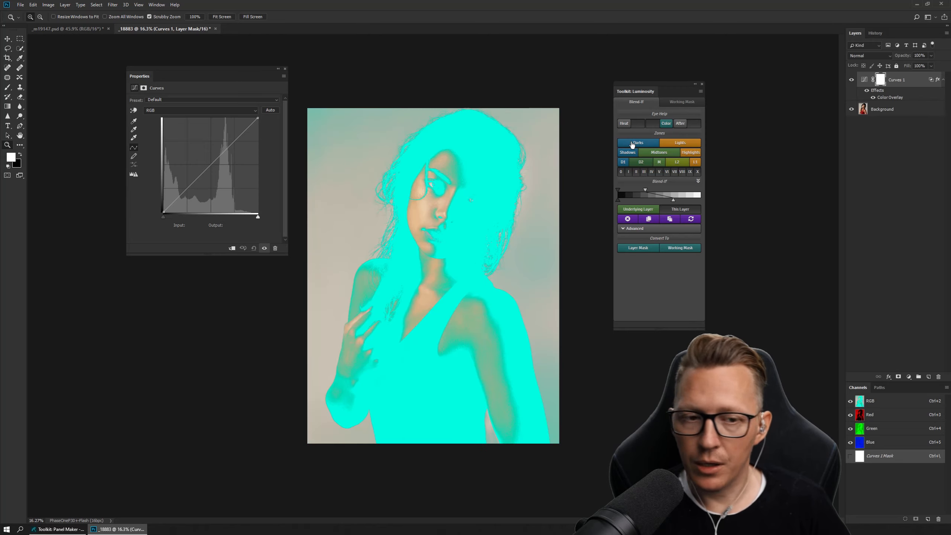
{"action": "left_click", "coordinate": [632, 145]}
{"action": "left_click", "coordinate": [632, 145]}
{"action": "left_click", "coordinate": [632, 144]}
{"action": "left_click", "coordinate": [632, 145]}
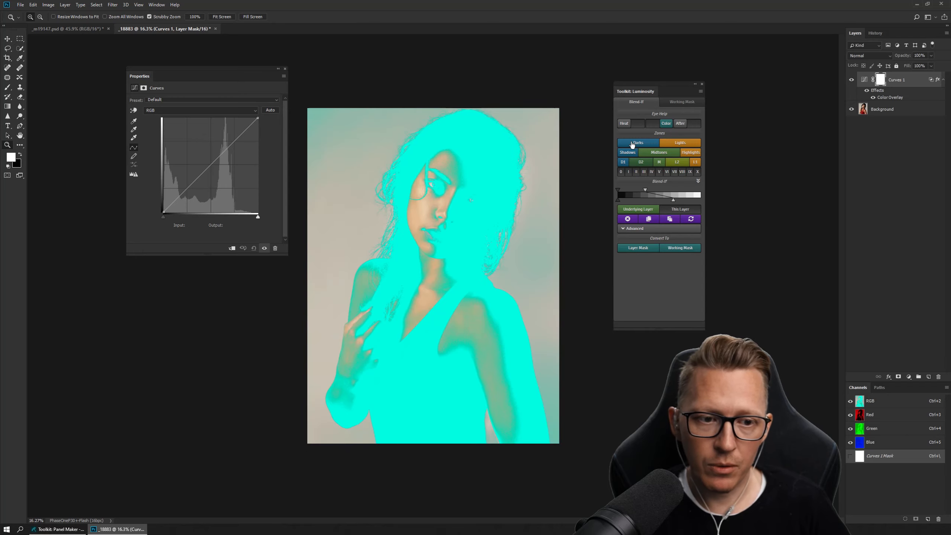
{"action": "left_click", "coordinate": [632, 145]}
{"action": "left_click", "coordinate": [632, 145]}
{"action": "left_click", "coordinate": [632, 145]}
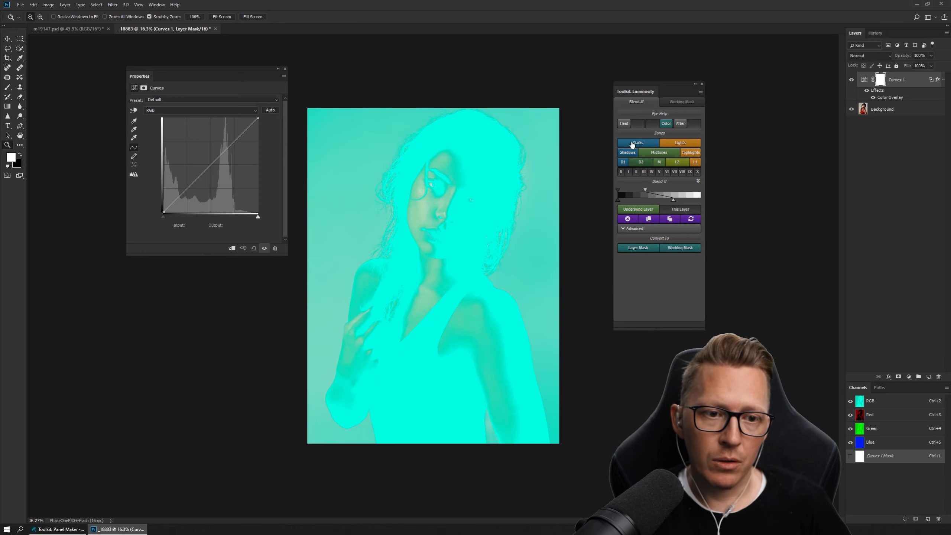
{"action": "left_click", "coordinate": [632, 145]}
{"action": "left_click", "coordinate": [632, 145]}
{"action": "left_click", "coordinate": [632, 145]}
- Try the D1 zone on Curves 1, extending its feather gradually up to white
{"action": "left_click", "coordinate": [624, 163]}
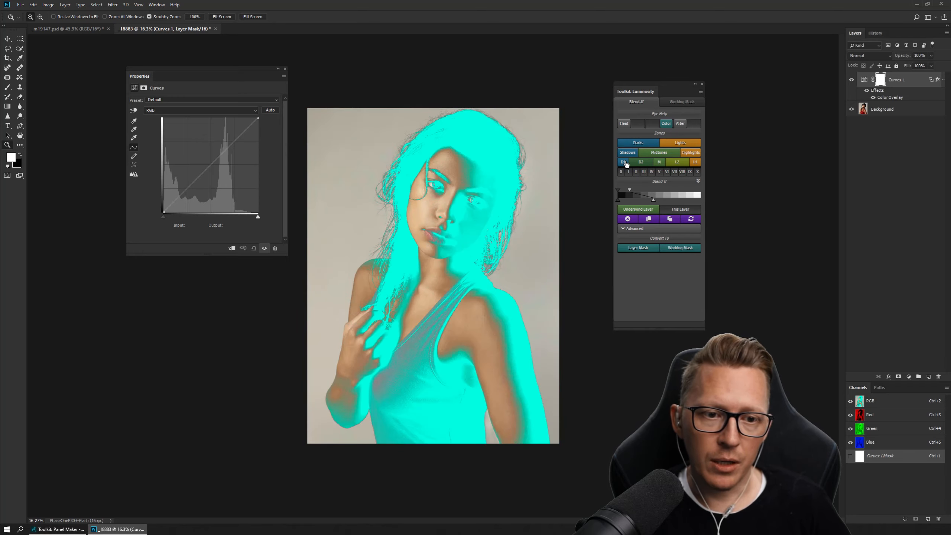
{"action": "left_click", "coordinate": [624, 163]}
{"action": "left_click", "coordinate": [624, 162]}
{"action": "left_click", "coordinate": [624, 163]}
{"action": "left_click", "coordinate": [623, 163]}
{"action": "left_click", "coordinate": [624, 162]}
{"action": "left_click", "coordinate": [624, 163]}
{"action": "left_click", "coordinate": [623, 163]}
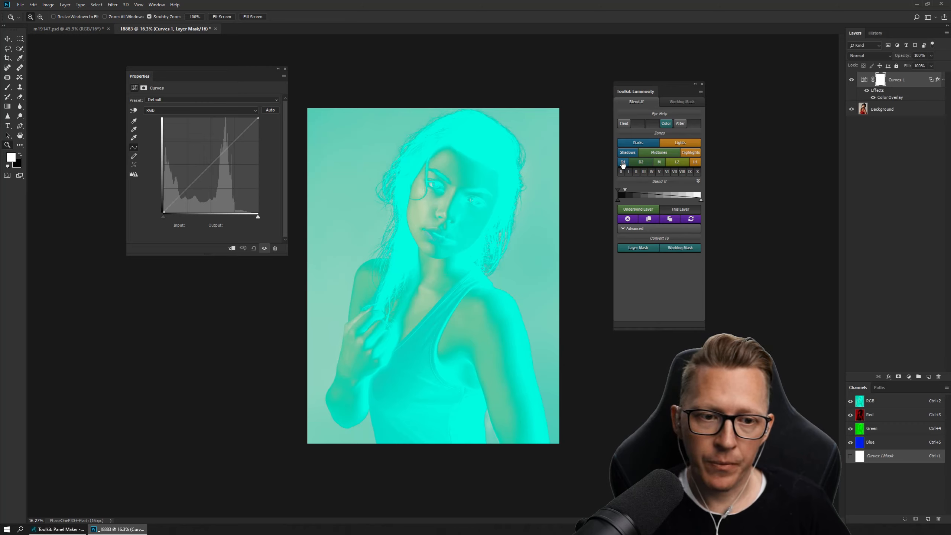
- Shift the Underlying Layer feather sliders so the shadow fade reaches the midtones and the highlight fade starts in the darkest tones
{"action": "mouse_move", "coordinate": [625, 191]}
{"action": "left_mouse_down"}
{"action": "mouse_move", "coordinate": [648, 191]}
{"action": "mouse_move", "coordinate": [618, 192]}
{"action": "left_mouse_up"}
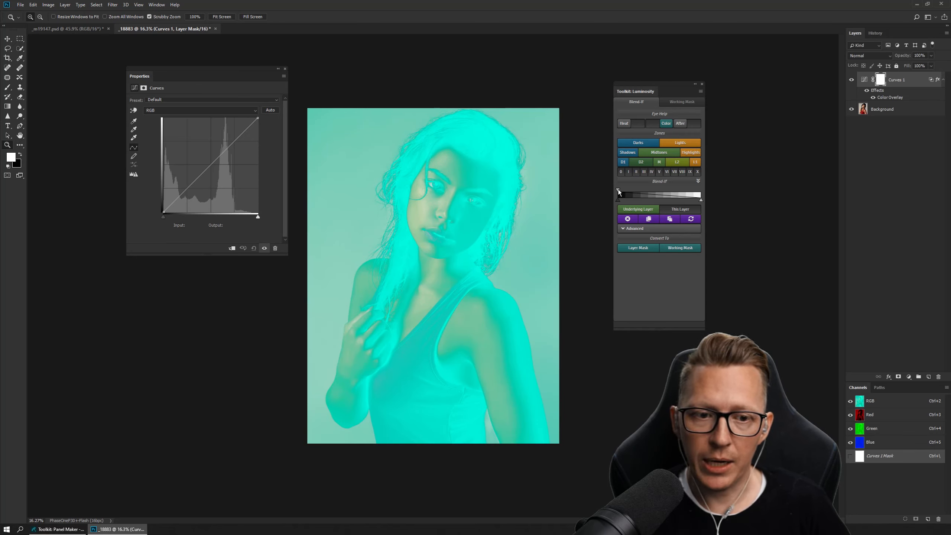
{"action": "left_click_drag", "start_coordinate": [619, 193], "coordinate": [660, 189]}
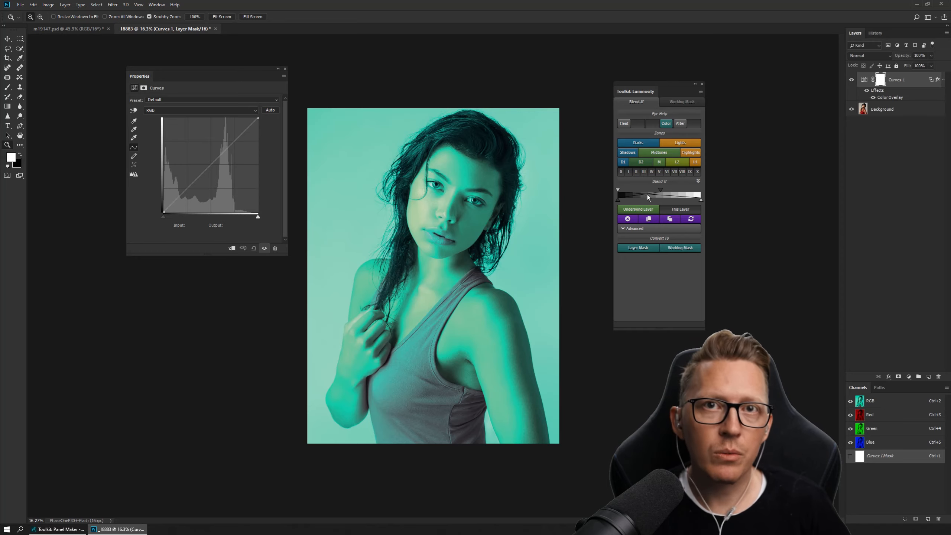
{"action": "mouse_move", "coordinate": [625, 191]}
{"action": "left_mouse_down"}
{"action": "mouse_move", "coordinate": [655, 189]}
{"action": "mouse_move", "coordinate": [624, 193]}
{"action": "left_mouse_up"}
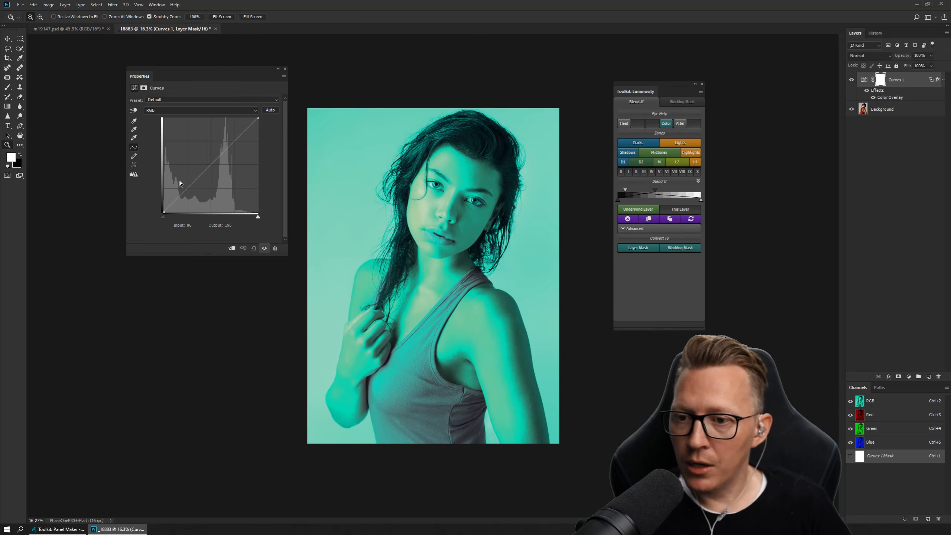
- Brighten Curves 1 by raising RGB input 91 to output 149, and turn off the Color overlay
{"action": "left_click", "coordinate": [208, 167]}
{"action": "left_click_drag", "start_coordinate": [209, 168], "coordinate": [198, 157]}
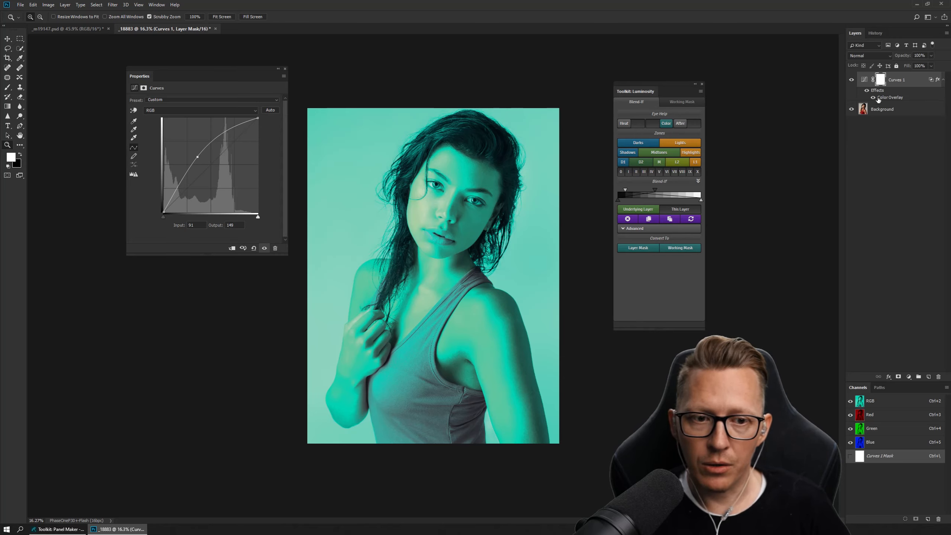
{"action": "left_click", "coordinate": [665, 123]}
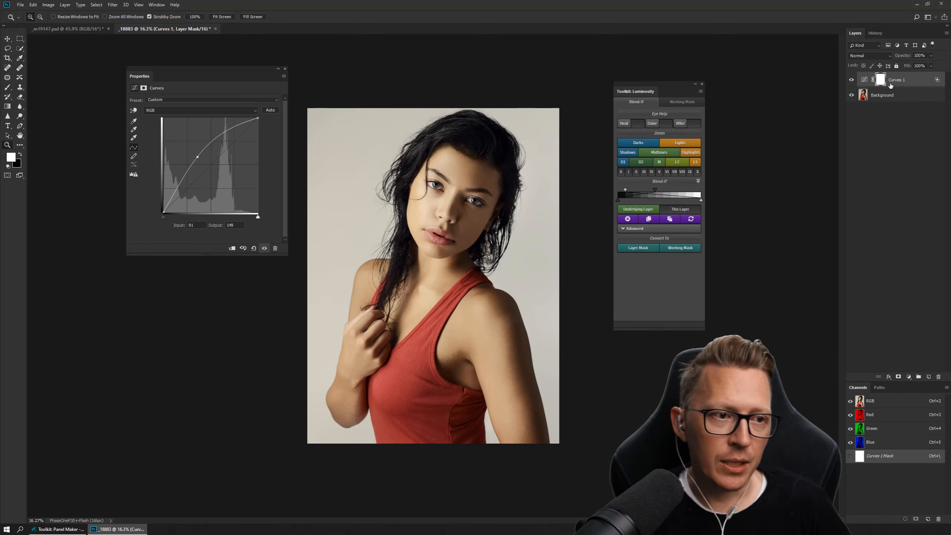
- Reset the Blend If range of Curves 1 and try the brightening on the Darks and D1 zones
{"action": "double_click", "coordinate": [648, 195]}
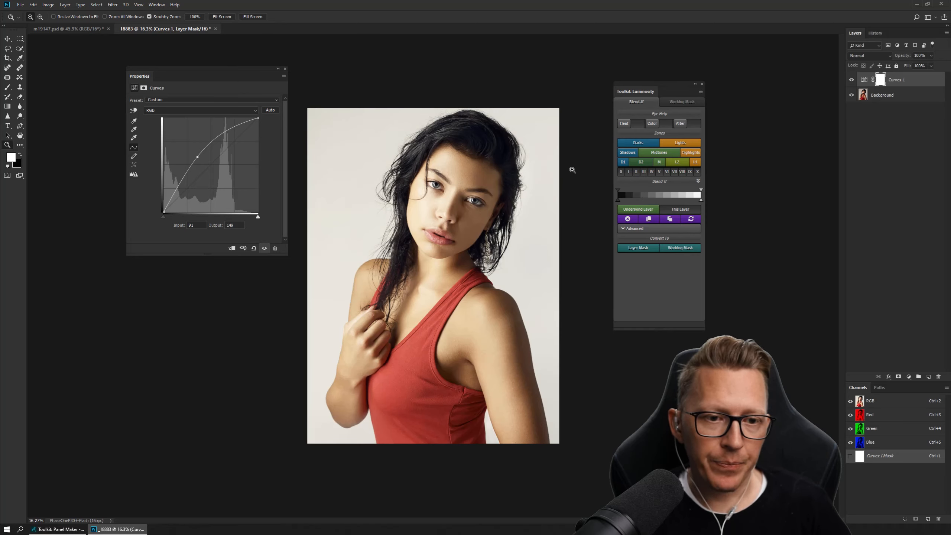
{"action": "left_click", "coordinate": [635, 146]}
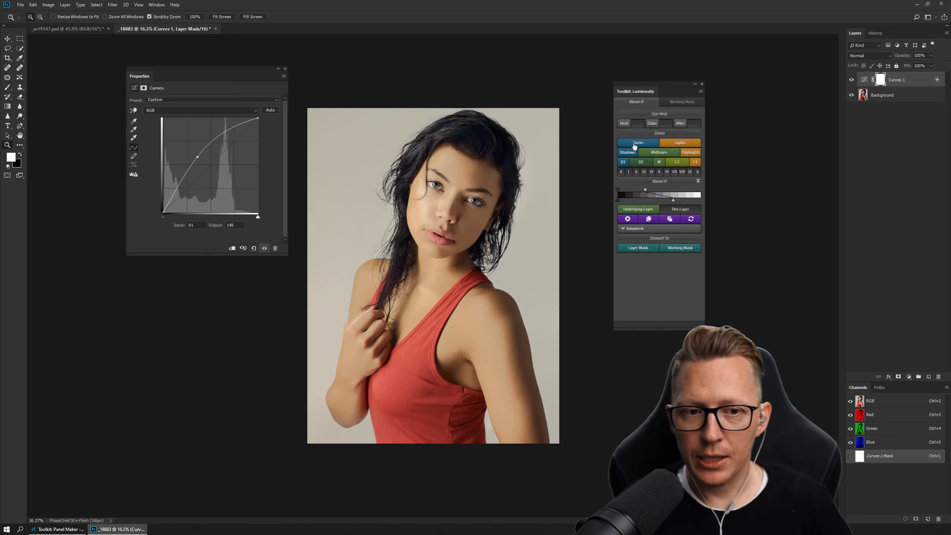
{"action": "left_click", "coordinate": [623, 163]}
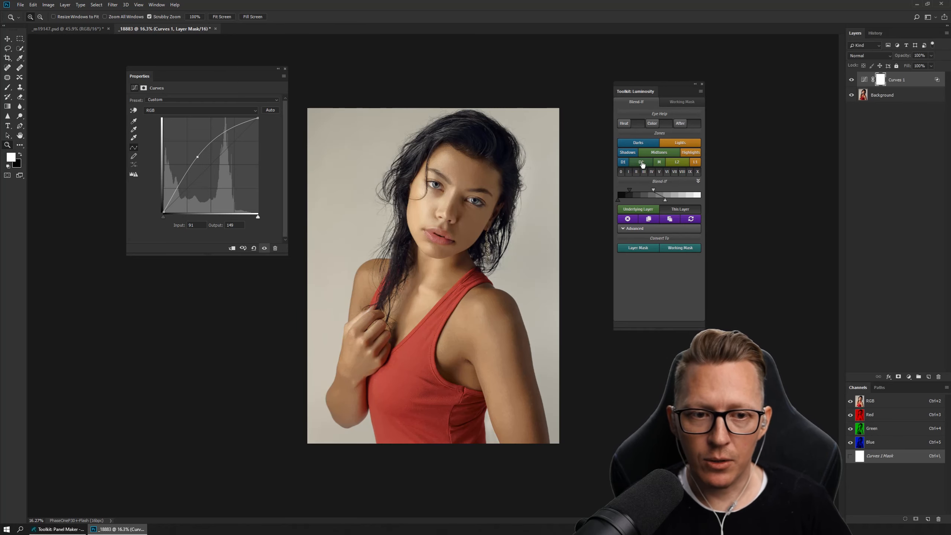
- Turn on the Color overlay and compare the Midtones, D2, M, L2 and Highlights zones as Blend If ranges for Curves 1
{"action": "left_click", "coordinate": [659, 125]}
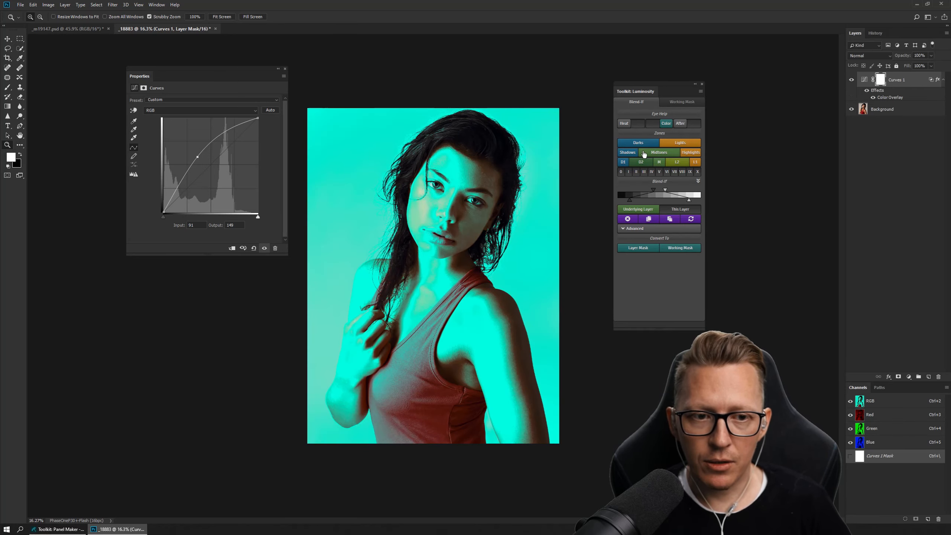
{"action": "left_click", "coordinate": [644, 153]}
{"action": "left_click", "coordinate": [649, 163]}
{"action": "left_click", "coordinate": [658, 164]}
{"action": "left_click", "coordinate": [676, 164]}
{"action": "left_click", "coordinate": [694, 164]}
{"action": "left_click", "coordinate": [690, 154]}
{"action": "left_click", "coordinate": [673, 154]}
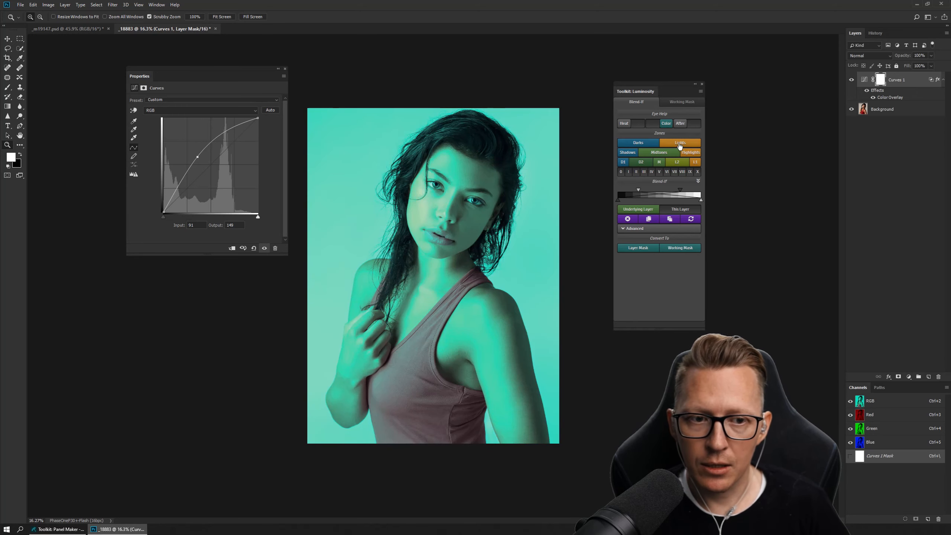
- Limit Curves 1 to the L2 zone and extend its shadow-side feather into the darker tones
{"action": "left_click", "coordinate": [695, 165]}
{"action": "left_click", "coordinate": [678, 164]}
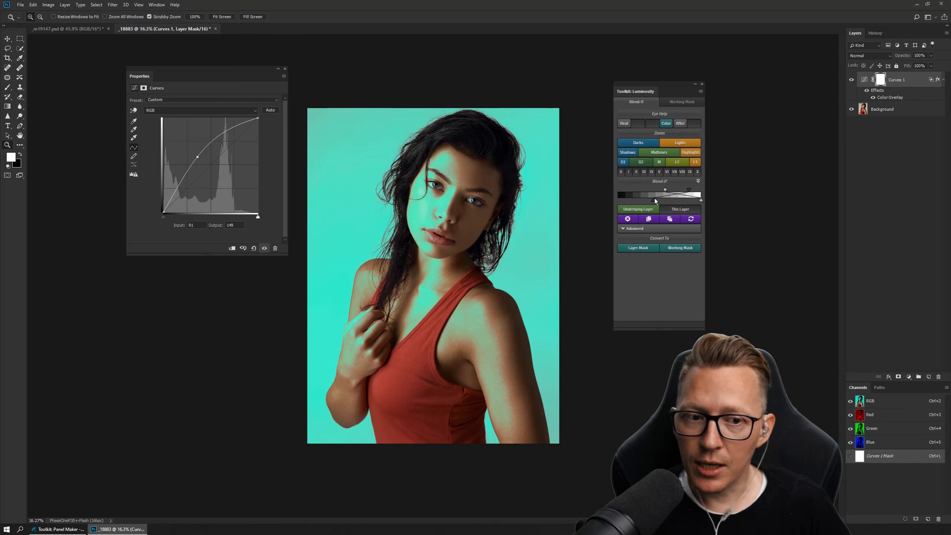
{"action": "left_click_drag", "start_coordinate": [655, 200], "coordinate": [630, 202]}
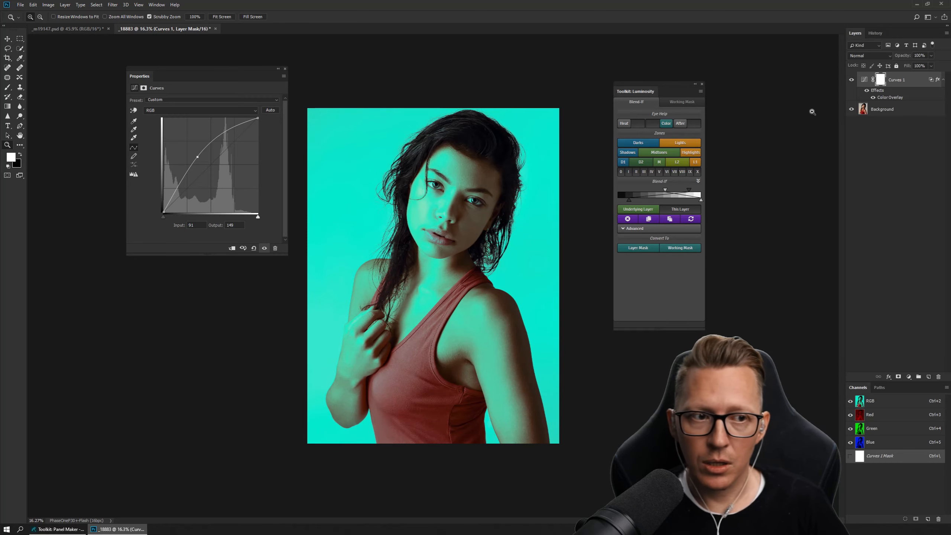
- Turn off the Color overlay and move the RGB curve point of Curves 1 to input 121, output 151
{"action": "left_click", "coordinate": [652, 122]}
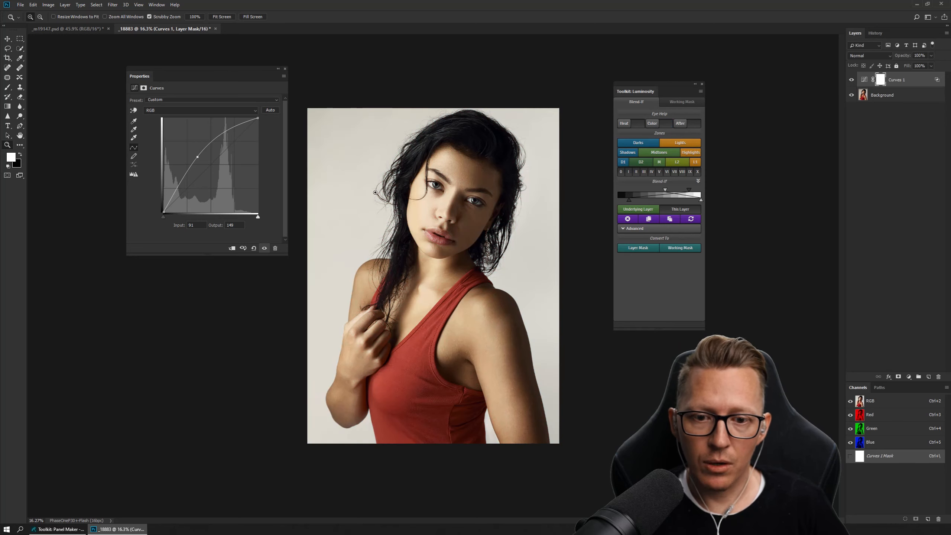
{"action": "mouse_move", "coordinate": [197, 157]}
{"action": "left_mouse_down"}
{"action": "mouse_move", "coordinate": [205, 166]}
{"action": "mouse_move", "coordinate": [205, 145]}
{"action": "mouse_move", "coordinate": [208, 155]}
{"action": "left_mouse_up"}
- Warm the tones in Curves 1 by raising Red input 129 to output 154 and lowering Blue input 140 to output 122
{"action": "left_click", "coordinate": [214, 110]}
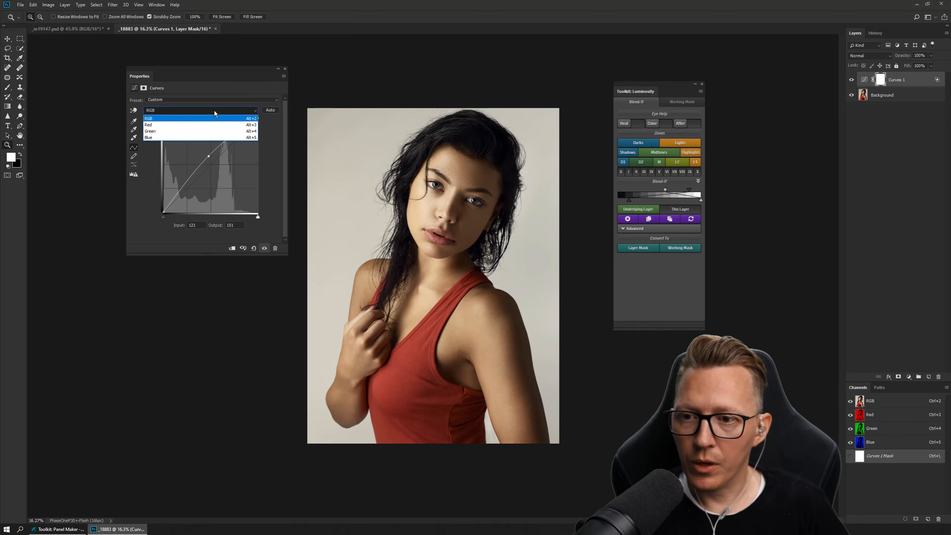
{"action": "left_click", "coordinate": [202, 124]}
{"action": "left_click_drag", "start_coordinate": [209, 160], "coordinate": [209, 155]}
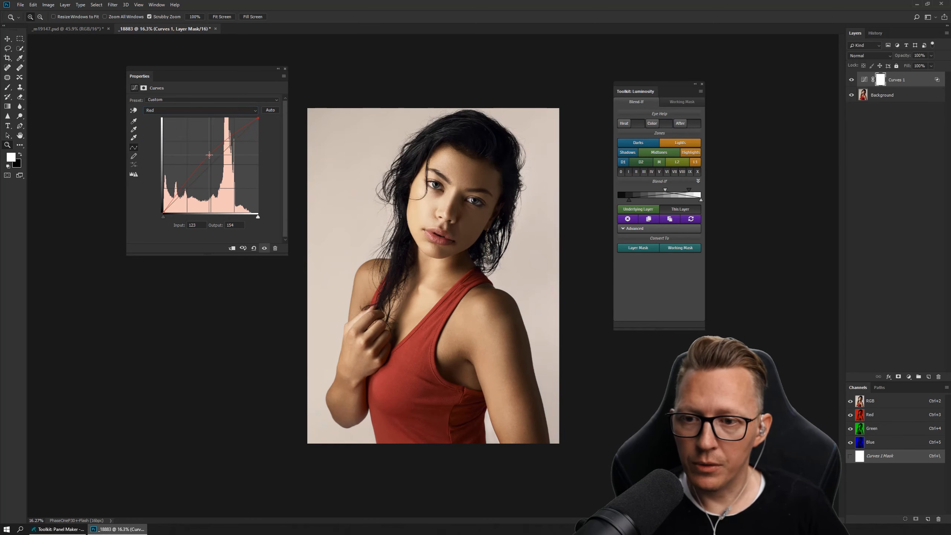
{"action": "left_click", "coordinate": [224, 111]}
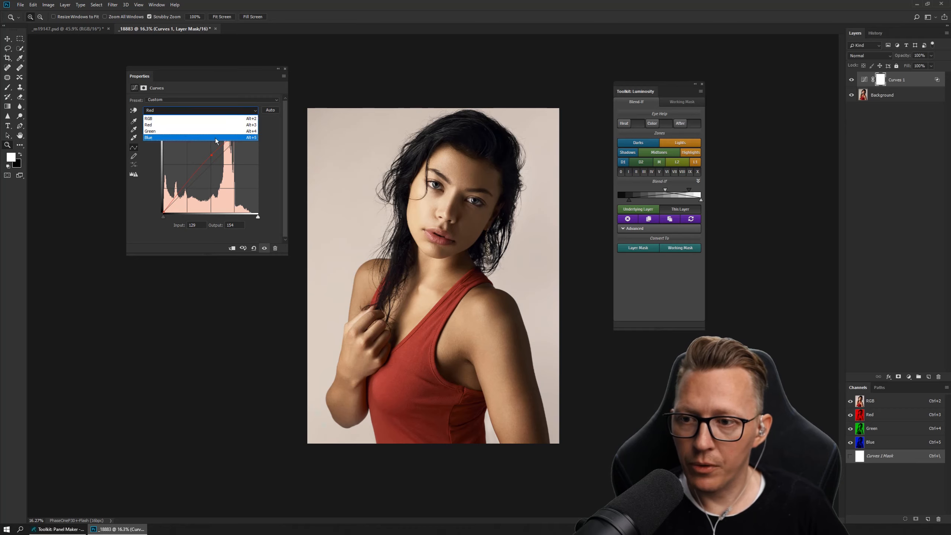
{"action": "left_click", "coordinate": [215, 139]}
{"action": "left_click_drag", "start_coordinate": [214, 160], "coordinate": [216, 167]}
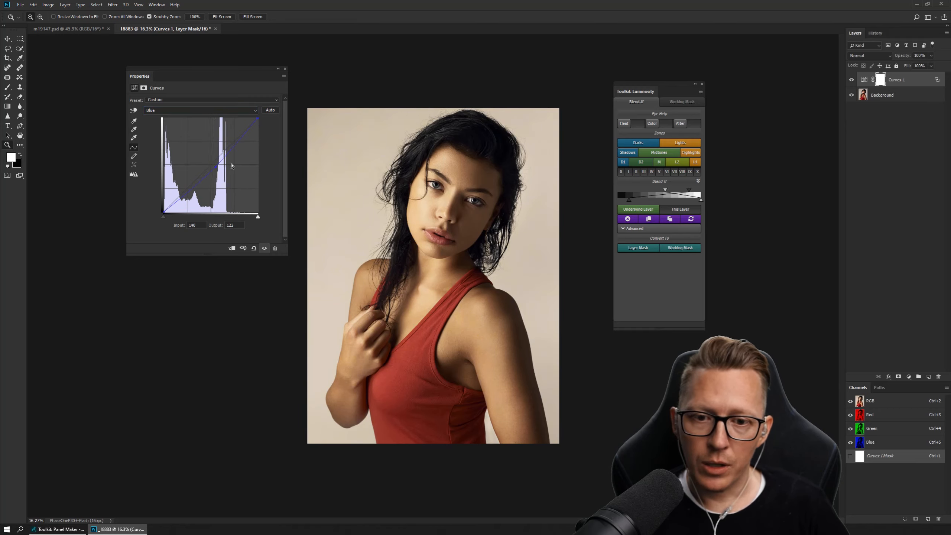
- Compare the toning using the Color and After previews, and reset the Blend If range of Curves 1
{"action": "left_click", "coordinate": [662, 125]}
{"action": "left_click", "coordinate": [662, 125]}
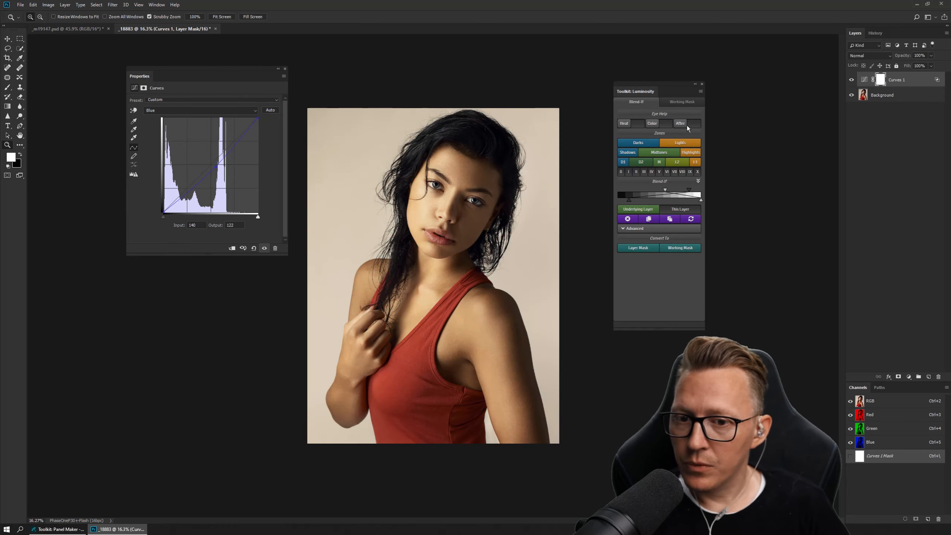
{"action": "left_click", "coordinate": [693, 124]}
{"action": "left_click", "coordinate": [693, 124]}
{"action": "left_click", "coordinate": [693, 124]}
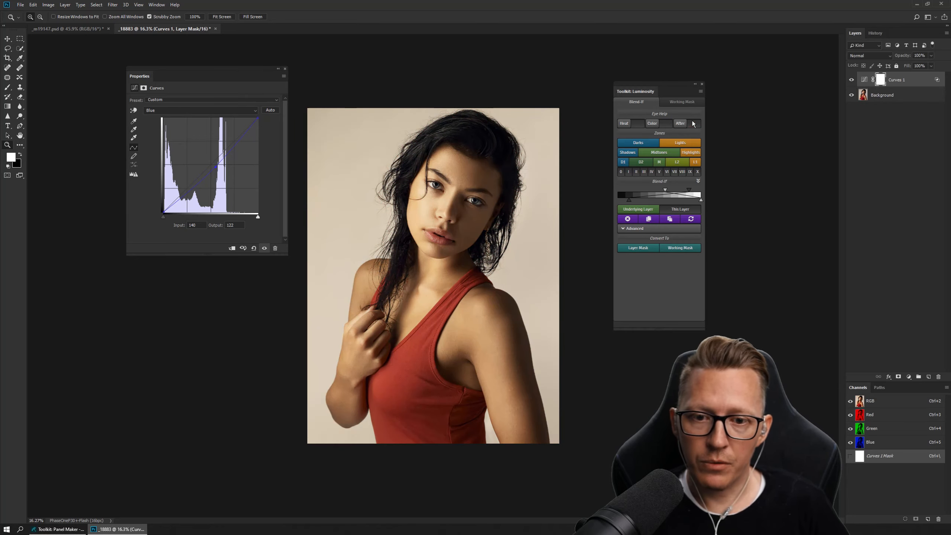
{"action": "left_click", "coordinate": [693, 124]}
{"action": "left_click", "coordinate": [693, 124]}
{"action": "left_click", "coordinate": [693, 124]}
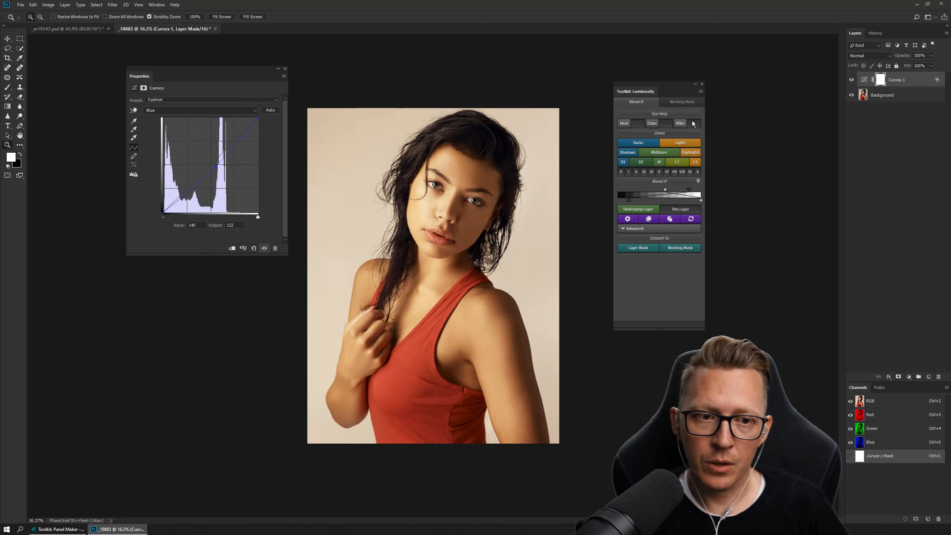
{"action": "left_click", "coordinate": [660, 195]}
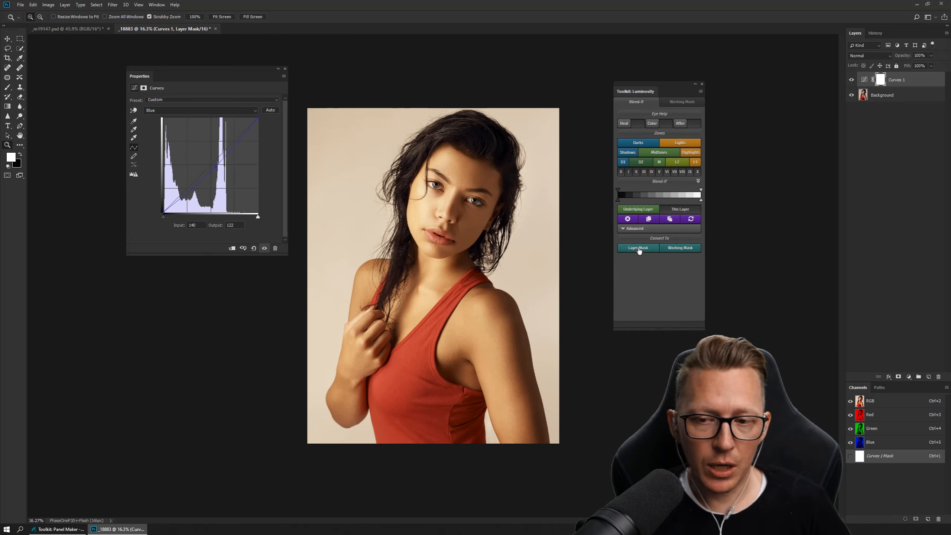
- Examine the Advanced luminosity and color picking options and the red, green and blue Blend If sliders, collapsing each section again
{"action": "left_click", "coordinate": [652, 229]}
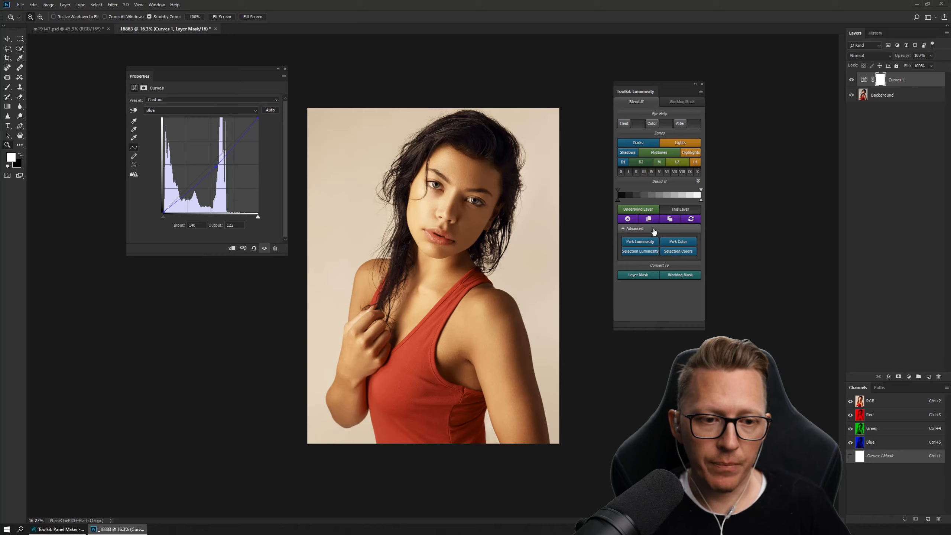
{"action": "left_click", "coordinate": [655, 230]}
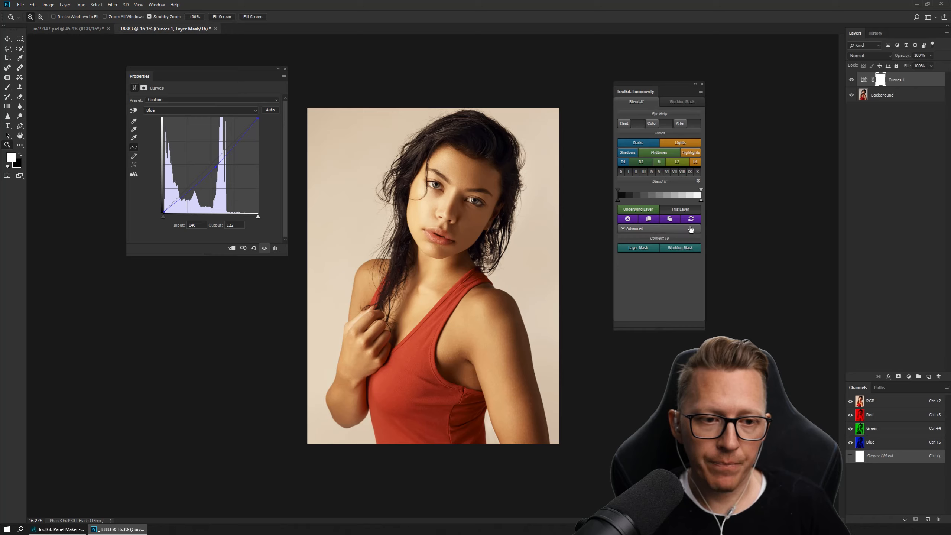
{"action": "left_click", "coordinate": [660, 183]}
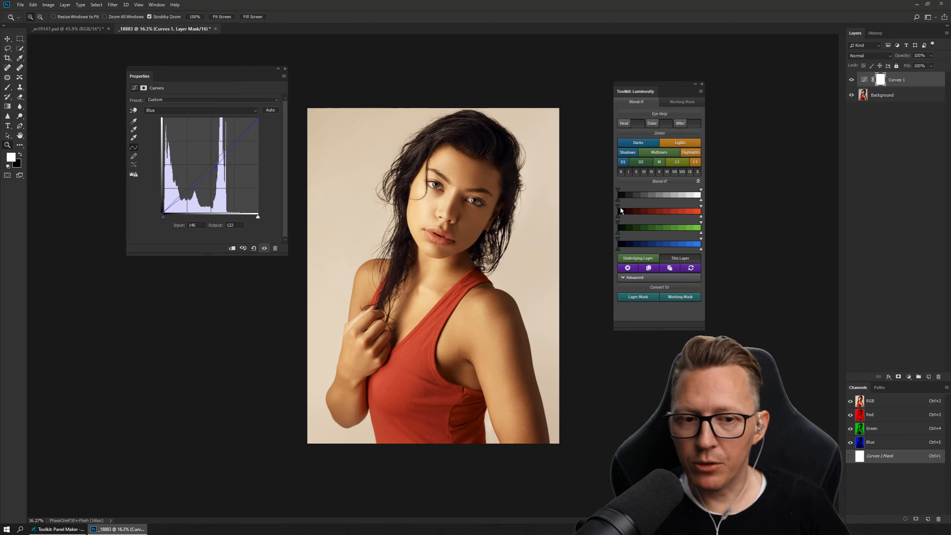
{"action": "left_click", "coordinate": [662, 182]}
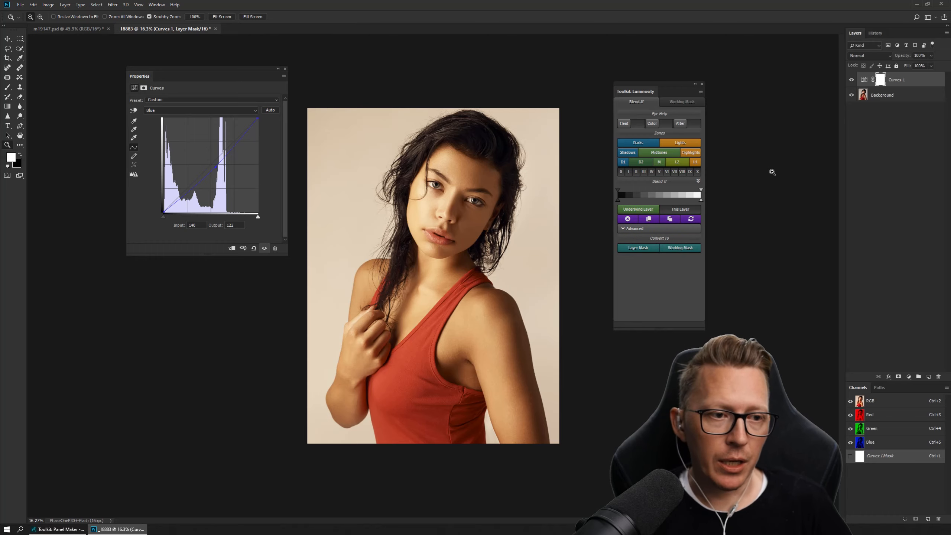